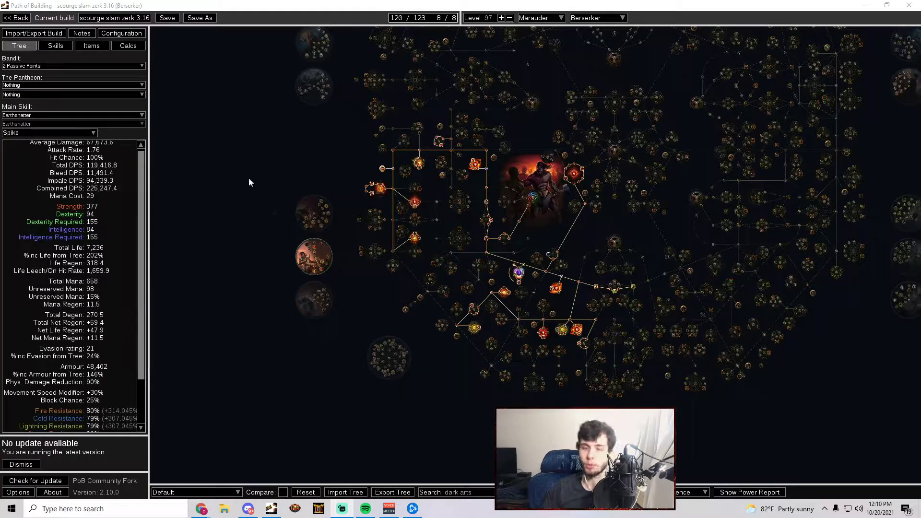
# Unallocate the Warcry Mastery in the Measured Fury cluster and reassign it with "Recover 15% of Life when you use a Warcry"
pyautogui.scroll(6, 477, 221)
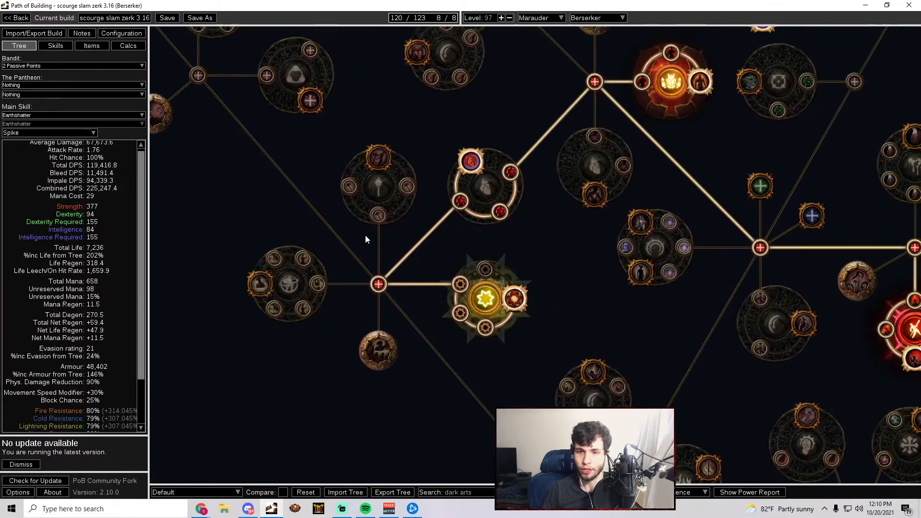
pyautogui.moveTo(368, 238); pyautogui.dragTo(398, 192)
pyautogui.moveTo(509, 459); pyautogui.dragTo(519, 336)
pyautogui.click(518, 336)
pyautogui.click(518, 335)
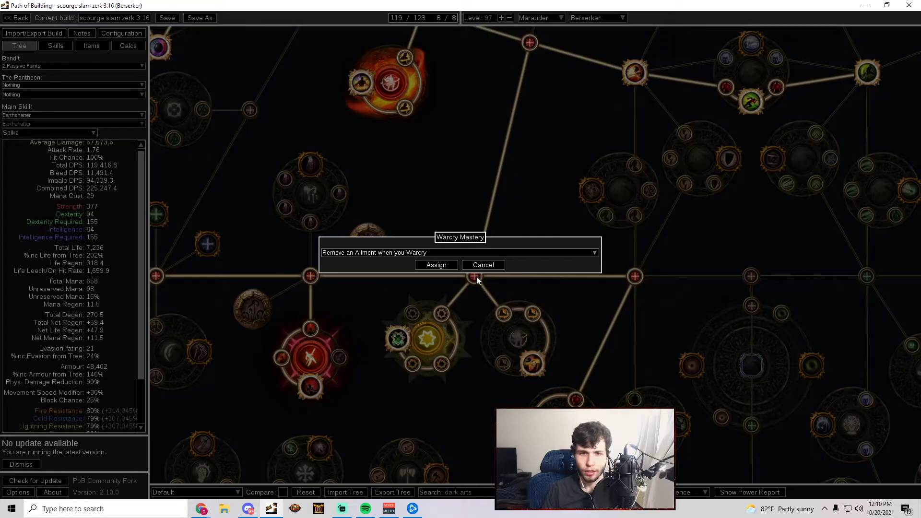
pyautogui.click(491, 250)
pyautogui.click(439, 270)
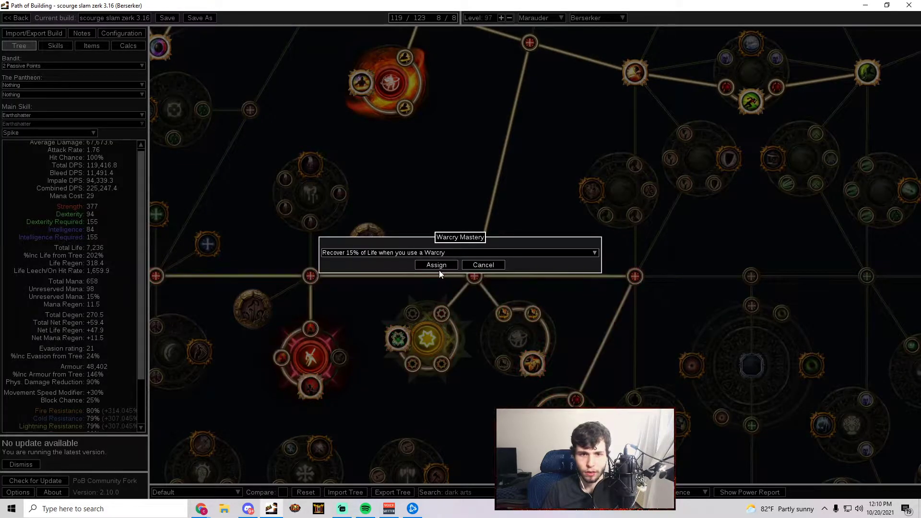
pyautogui.click(436, 265)
# Examine the Warcry Mastery effect and the Deep Breaths notable in the warcry cluster beside the Marauder start area
pyautogui.scroll(-3, 464, 287)
pyautogui.moveTo(566, 327); pyautogui.dragTo(718, 324)
pyautogui.scroll(2, 549, 320)
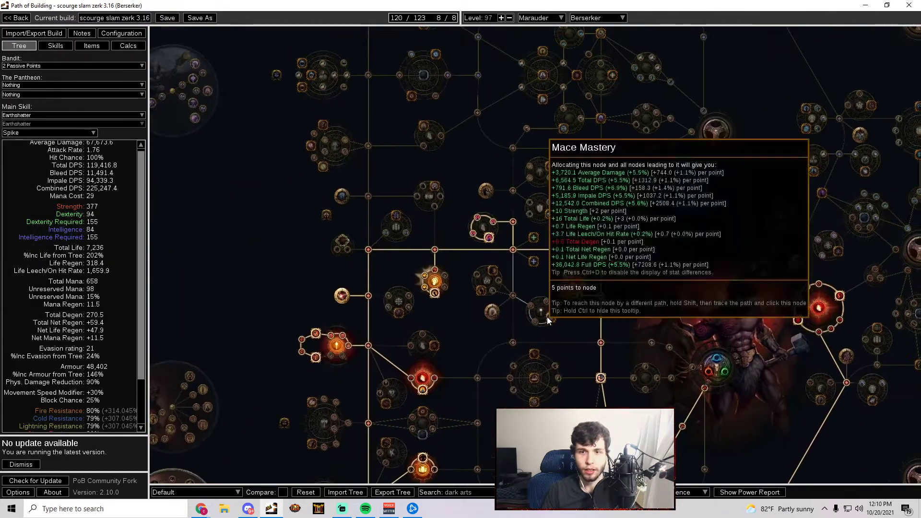
pyautogui.scroll(2, 548, 320)
pyautogui.moveTo(681, 236); pyautogui.dragTo(527, 245)
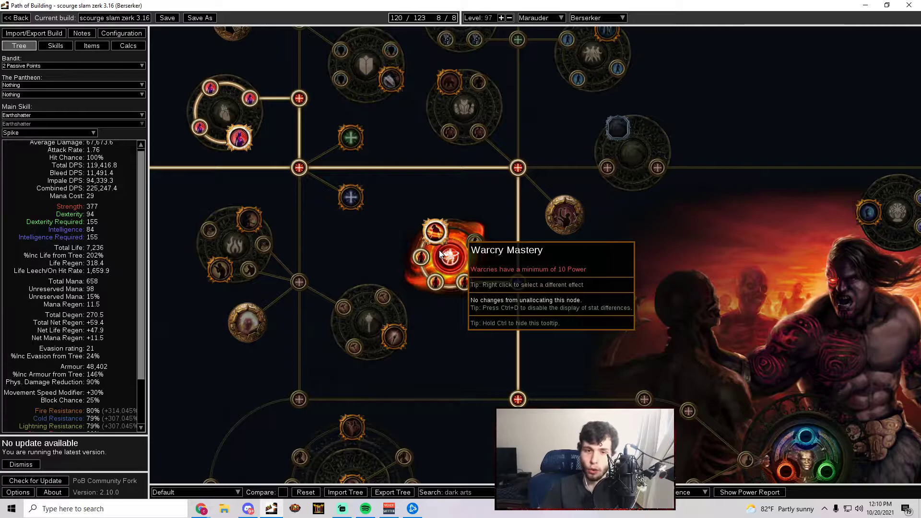
pyautogui.scroll(-1, 441, 255)
pyautogui.moveTo(440, 254); pyautogui.dragTo(432, 156)
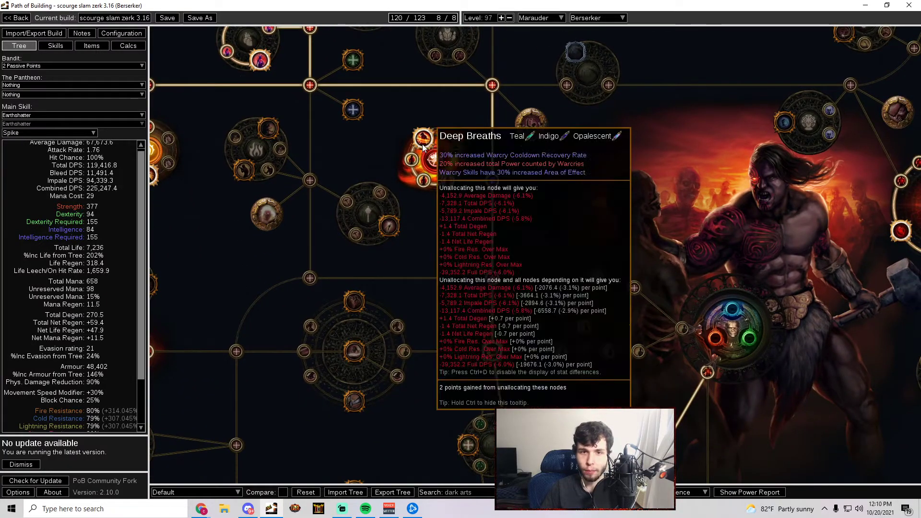
# Examine the remaining warcry clusters on the lower tree, including the exerted-attack mastery, Measured Fury and Natural Authority
pyautogui.scroll(-2, 424, 146)
pyautogui.scroll(3, 512, 239)
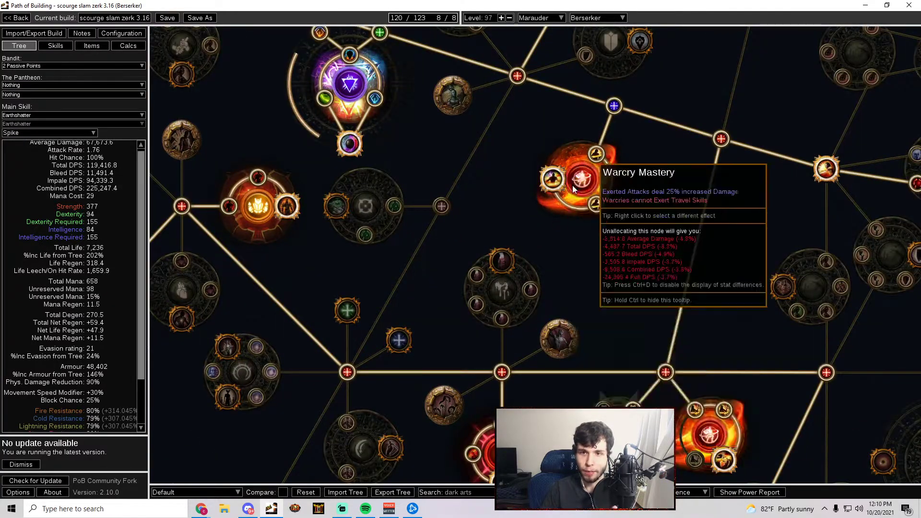
pyautogui.moveTo(523, 198); pyautogui.dragTo(555, 19)
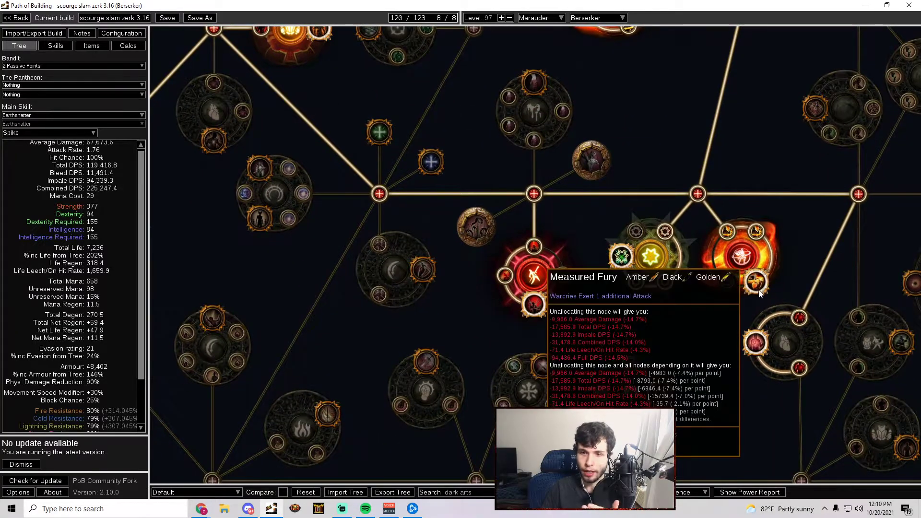
pyautogui.moveTo(473, 363); pyautogui.dragTo(558, 226)
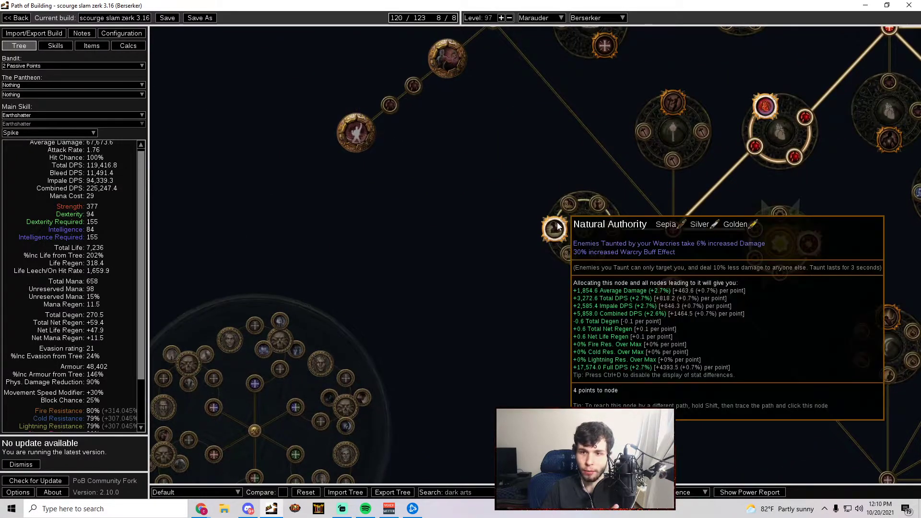
pyautogui.scroll(-2, 662, 193)
pyautogui.moveTo(673, 194); pyautogui.dragTo(316, 341)
pyautogui.moveTo(357, 310); pyautogui.dragTo(430, 148)
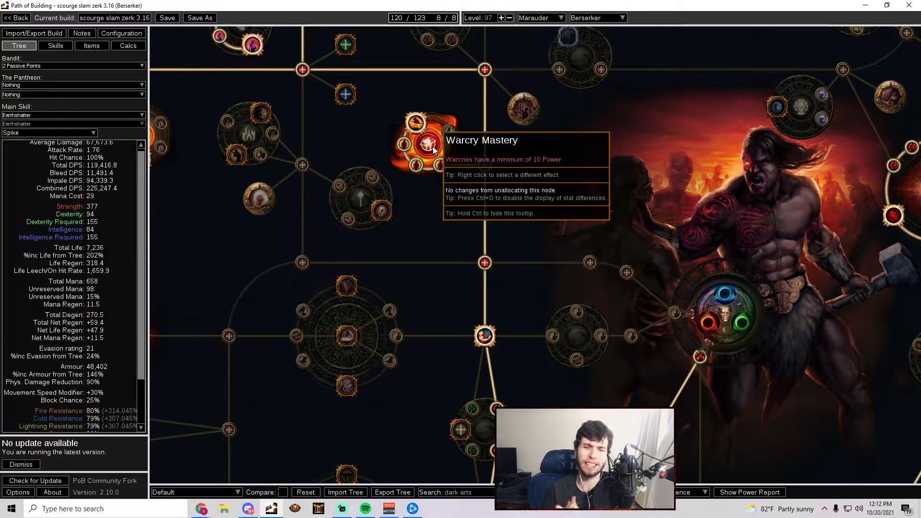
# Inspect the War Bringer notable in the Berserker ascendancy and its effects on rage and exerted attacks
pyautogui.scroll(-5, 558, 284)
pyautogui.scroll(6, 496, 214)
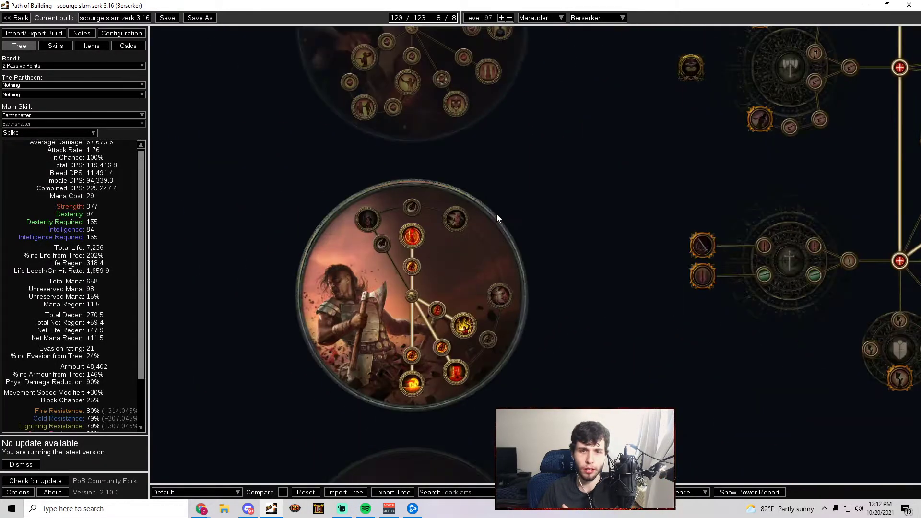
pyautogui.moveTo(407, 238)
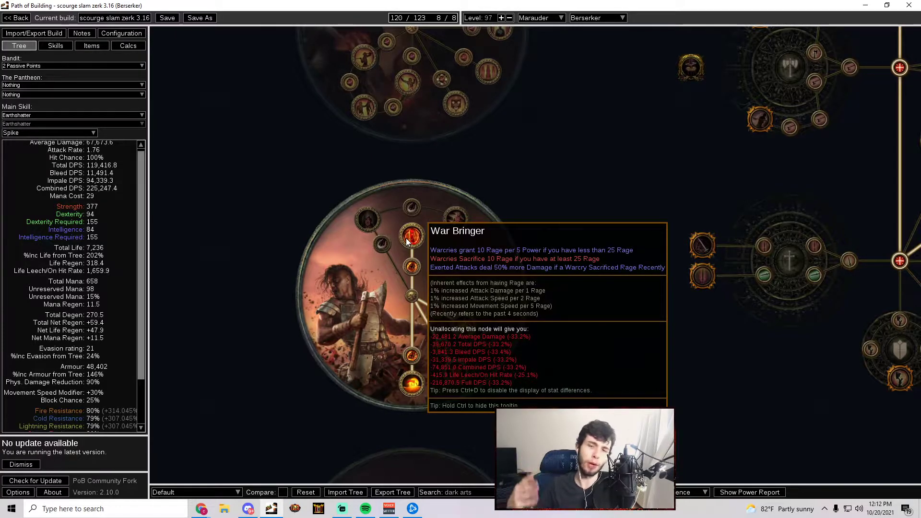
pyautogui.moveTo(638, 103); pyautogui.dragTo(482, 142)
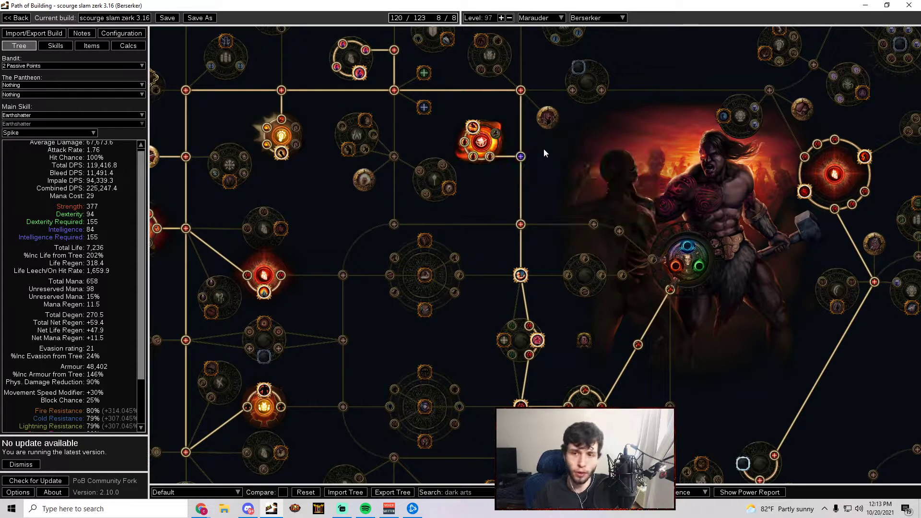
# Examine the allocated mace cluster on the outer Marauder path and read its Mace Mastery effect
pyautogui.scroll(-2, 644, 173)
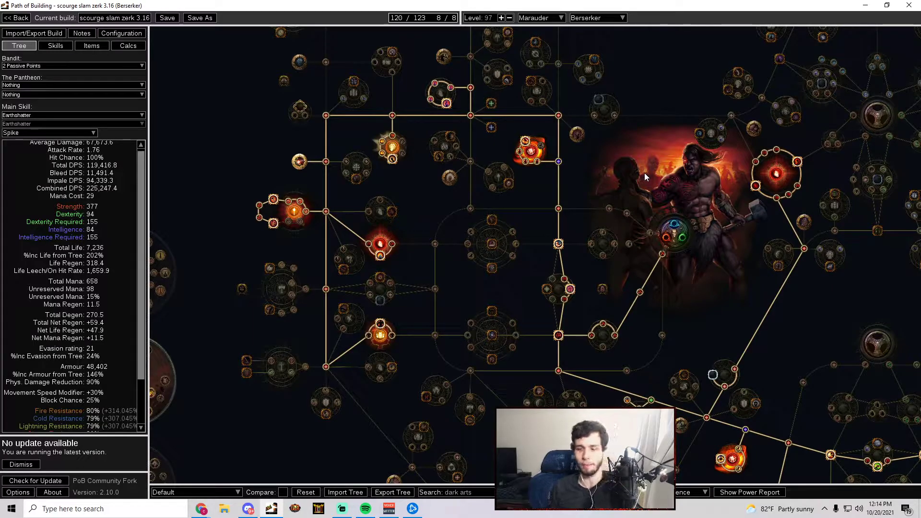
pyautogui.moveTo(398, 217); pyautogui.dragTo(625, 257)
pyautogui.scroll(2, 625, 257)
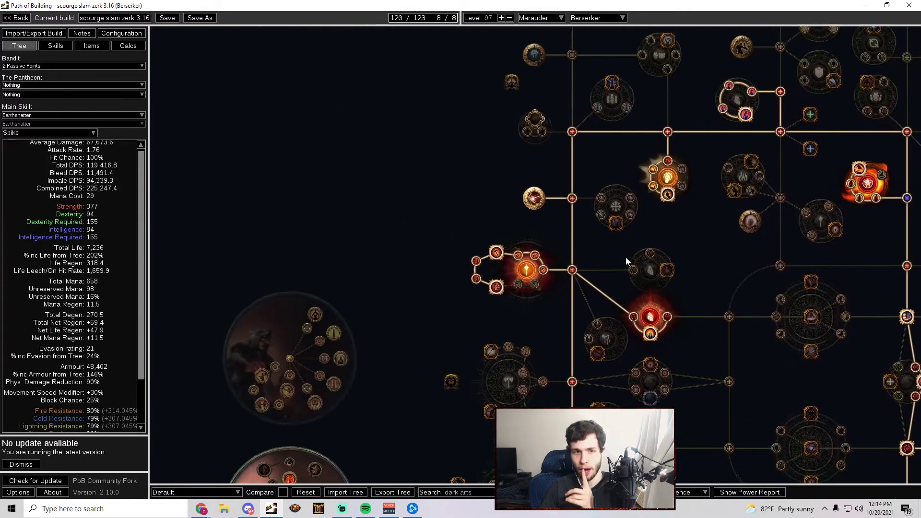
pyautogui.scroll(3, 625, 257)
pyautogui.moveTo(464, 269)
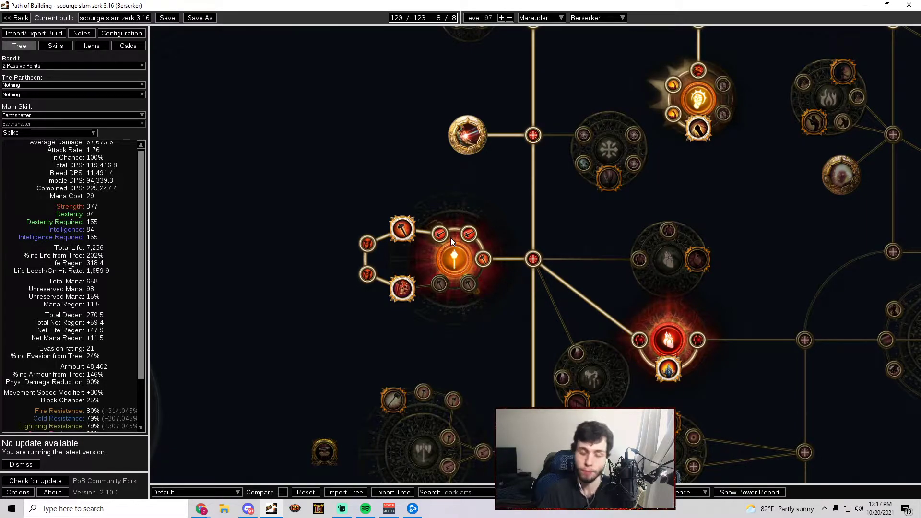
pyautogui.moveTo(453, 254)
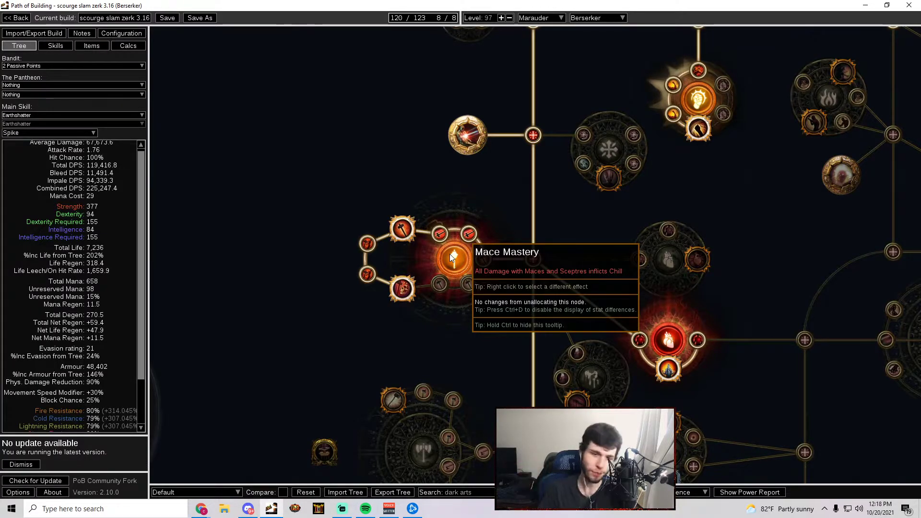
# Examine the unallocated axe notables Slaughter and Hatchet Master, comparing their bonuses and the points needed to reach them
pyautogui.scroll(-3, 418, 307)
pyautogui.scroll(-1, 430, 312)
pyautogui.scroll(4, 418, 262)
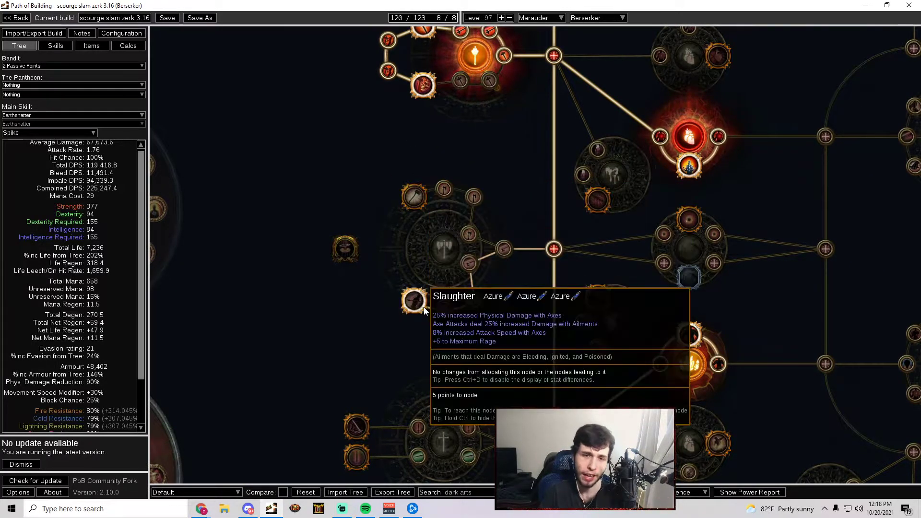
pyautogui.moveTo(408, 301)
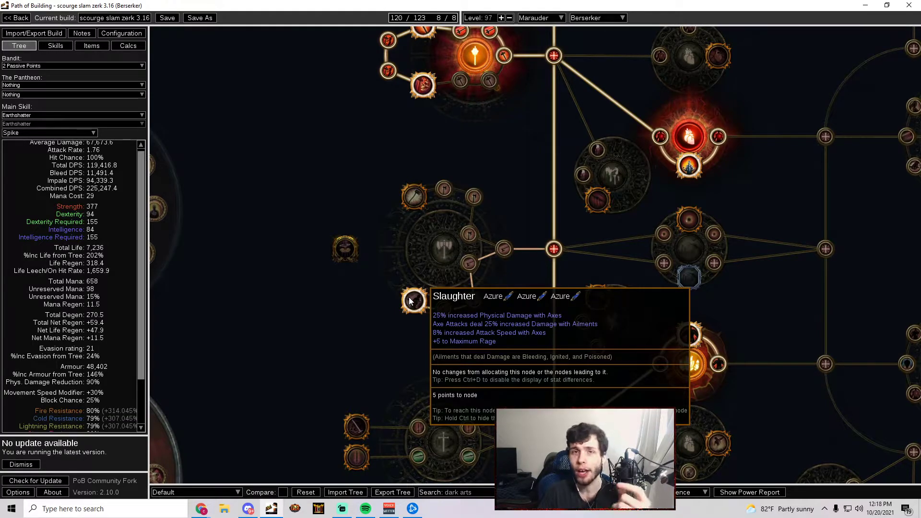
pyautogui.scroll(-3, 410, 301)
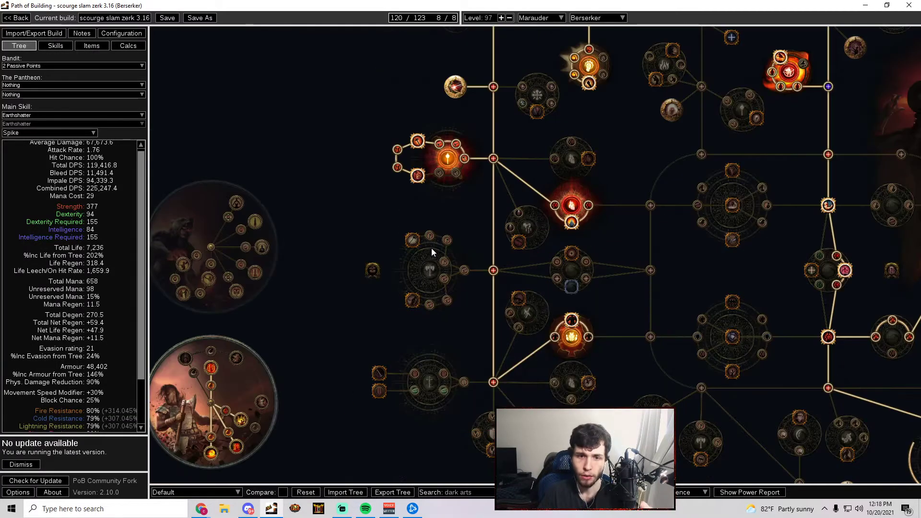
pyautogui.moveTo(451, 345); pyautogui.dragTo(294, 136)
pyautogui.moveTo(529, 394); pyautogui.dragTo(395, 248)
pyautogui.moveTo(571, 271); pyautogui.dragTo(499, 235)
pyautogui.moveTo(537, 271)
pyautogui.mouseDown()
pyautogui.moveTo(492, 229)
pyautogui.moveTo(343, 217)
pyautogui.mouseUp()
pyautogui.scroll(3, 532, 278)
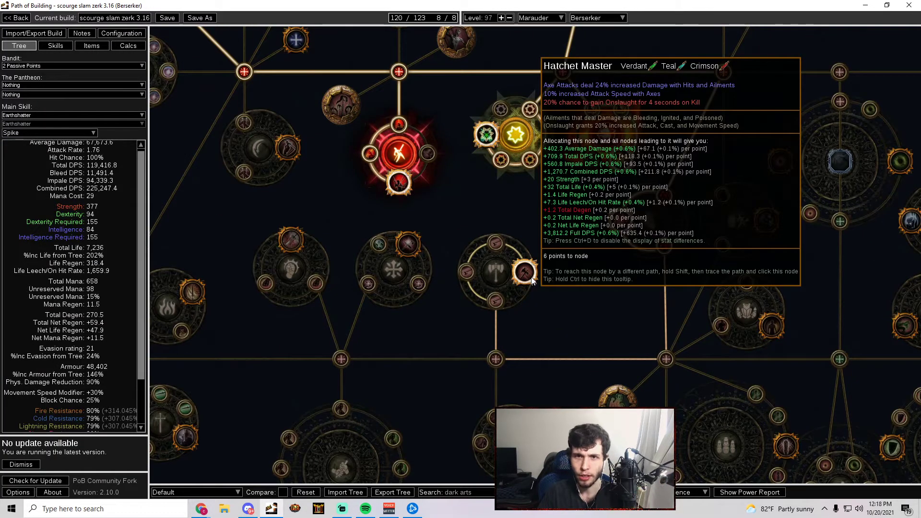
pyautogui.scroll(-3, 531, 277)
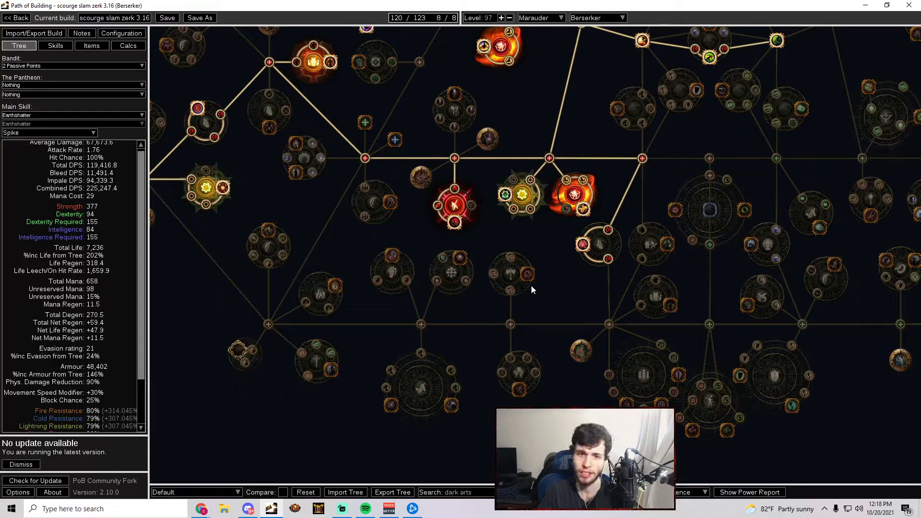
# Review the lower tree's pathing back up to the mace cluster and recheck its Mace Mastery effect
pyautogui.moveTo(500, 305); pyautogui.dragTo(633, 321)
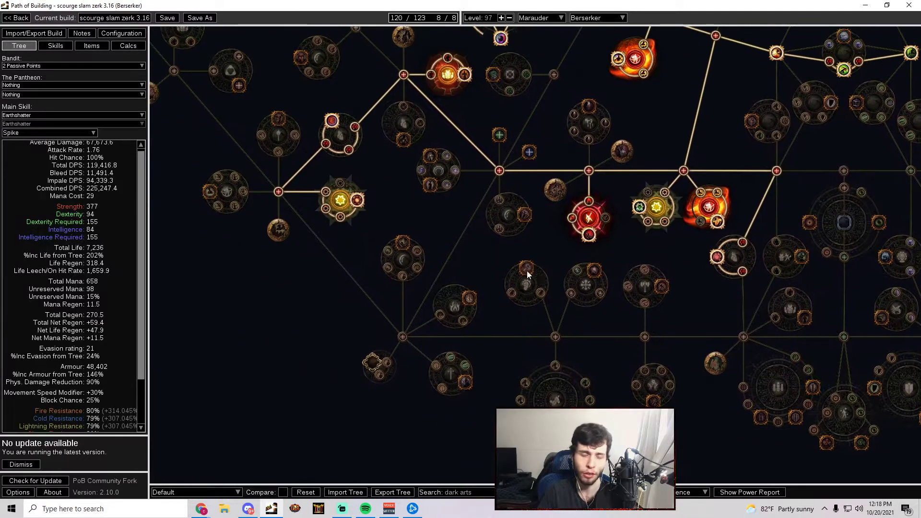
pyautogui.moveTo(496, 249); pyautogui.dragTo(617, 366)
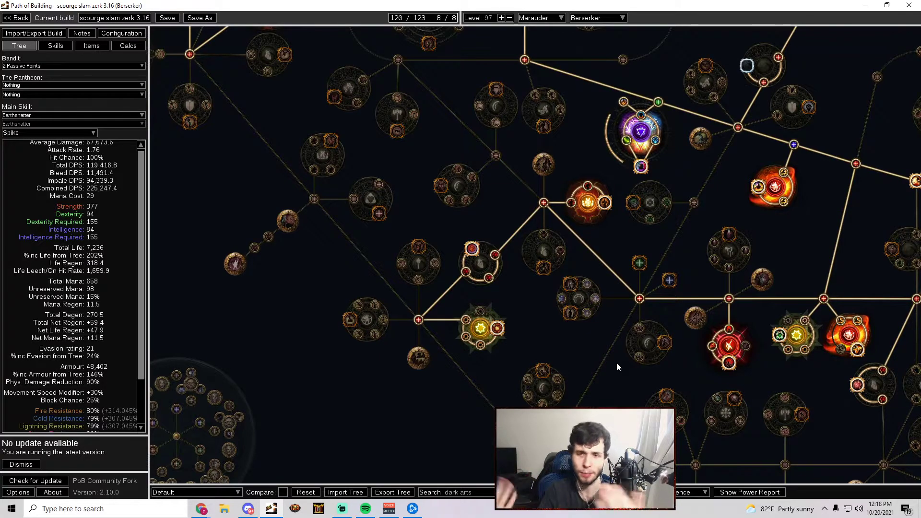
pyautogui.moveTo(434, 234); pyautogui.dragTo(453, 287)
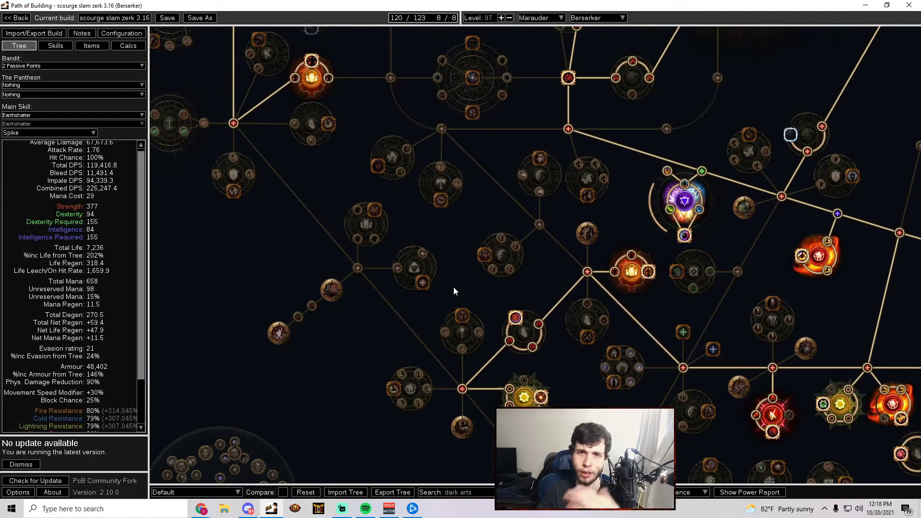
pyautogui.moveTo(362, 222); pyautogui.dragTo(505, 359)
pyautogui.moveTo(459, 342); pyautogui.dragTo(538, 404)
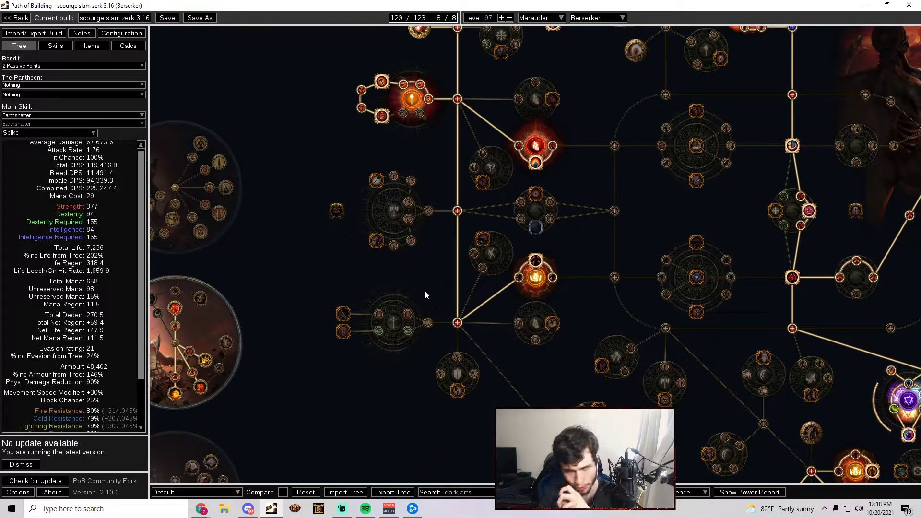
pyautogui.moveTo(425, 291); pyautogui.dragTo(433, 320)
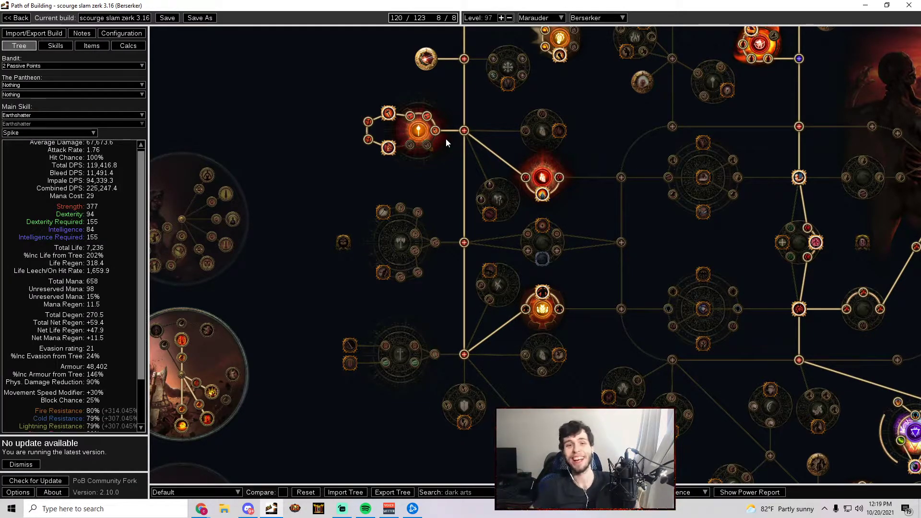
pyautogui.moveTo(413, 136)
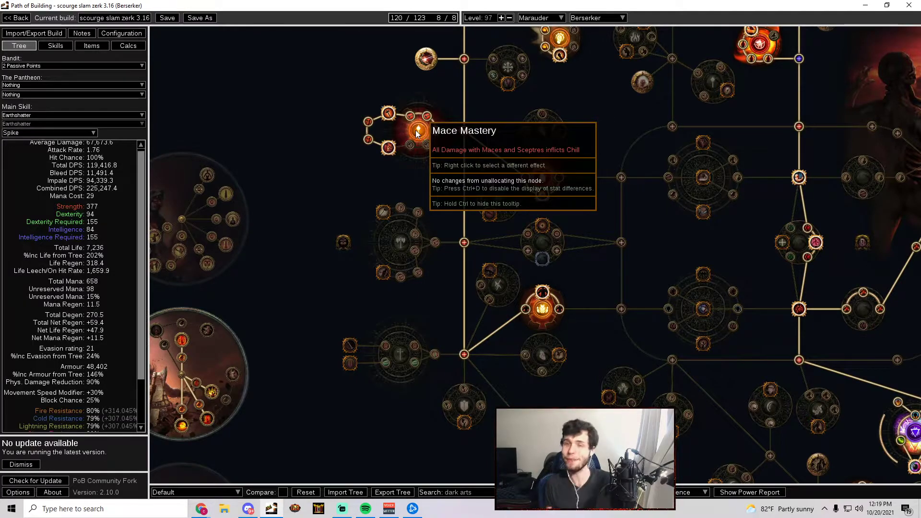
# Review the resistance and DPS stats in the build summary and inspect the Prismatic Skin notable's maximum resistance bonus
pyautogui.scroll(-5, 421, 131)
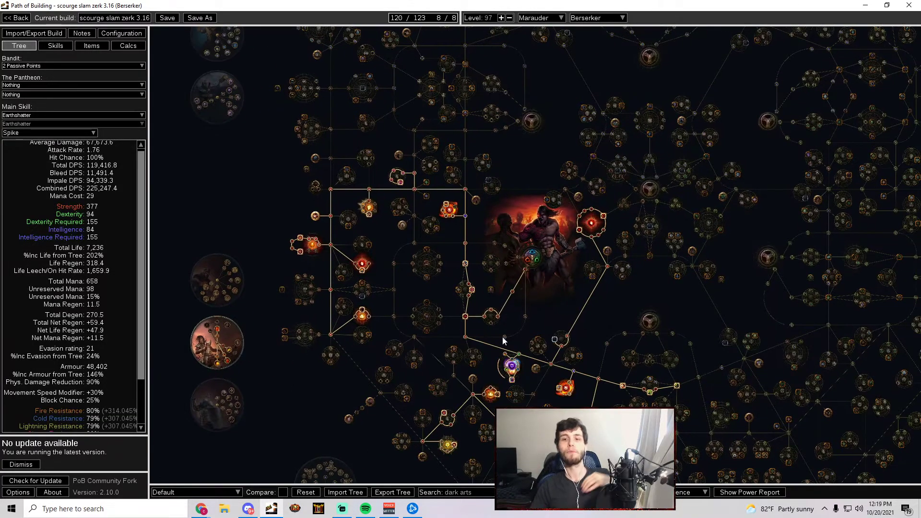
pyautogui.scroll(4, 507, 331)
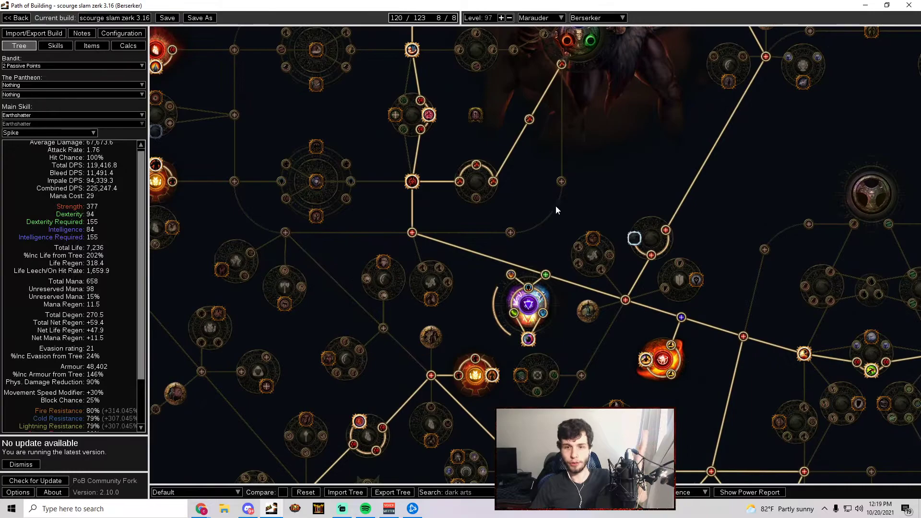
pyautogui.moveTo(533, 295); pyautogui.dragTo(544, 218)
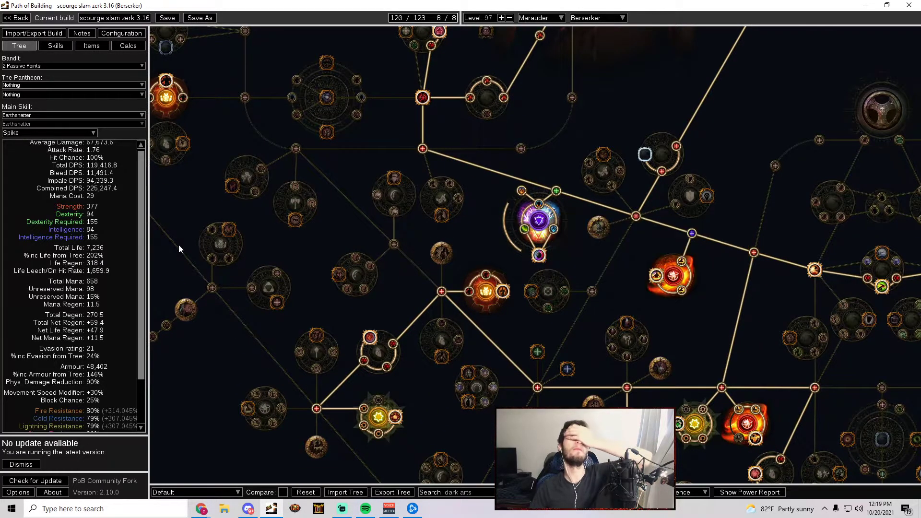
pyautogui.scroll(-2, 145, 303)
pyautogui.scroll(-1, 145, 303)
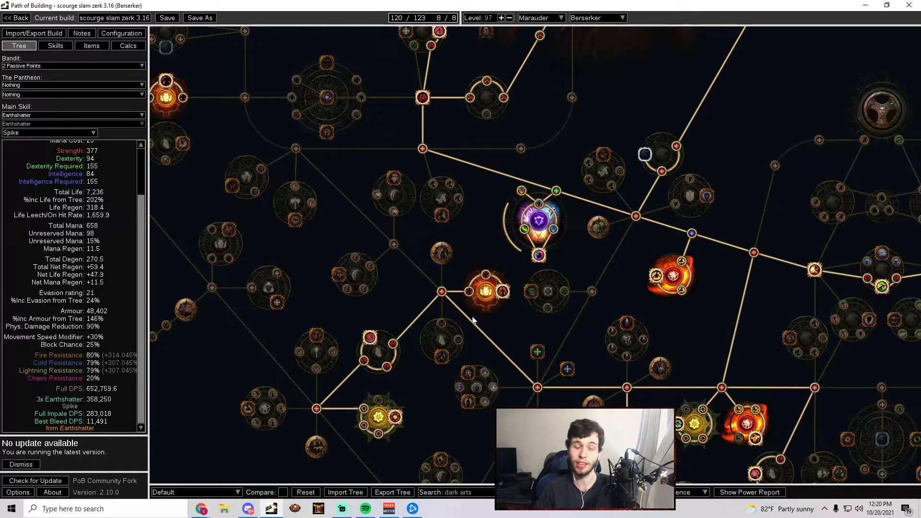
pyautogui.scroll(3, 580, 259)
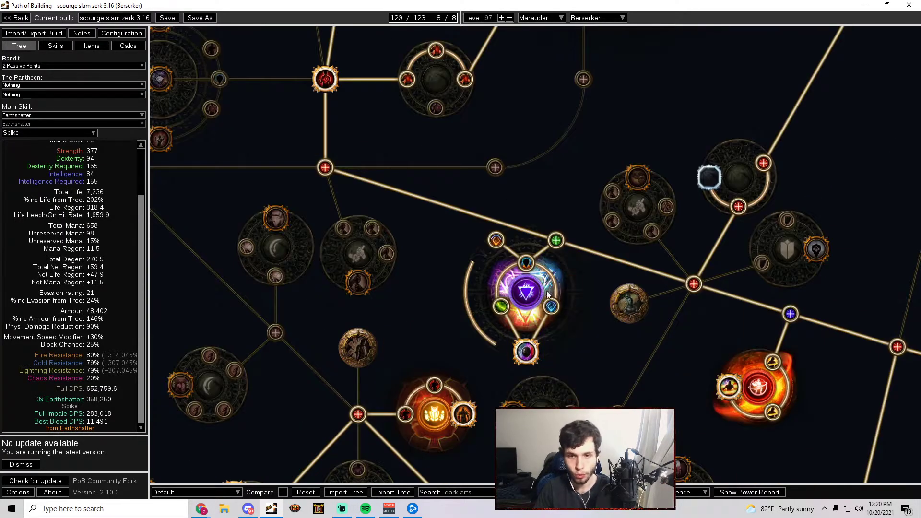
pyautogui.moveTo(525, 348)
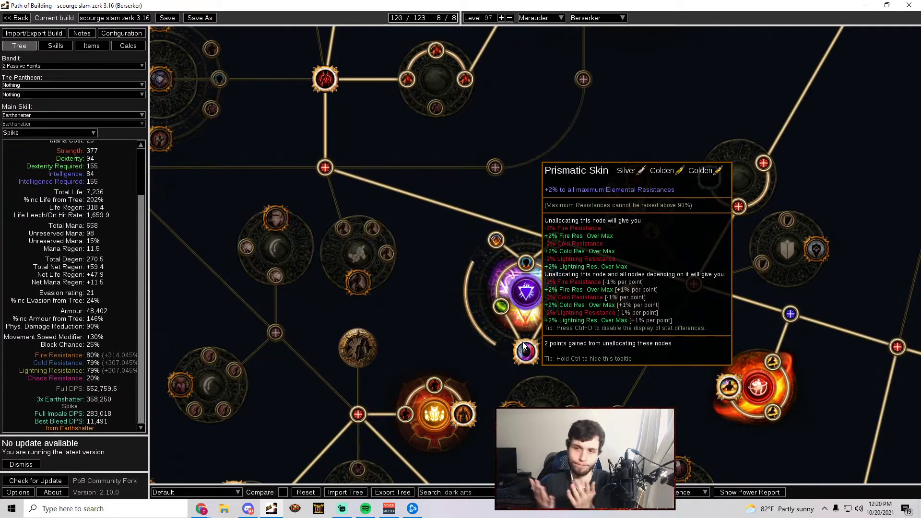
pyautogui.scroll(-3, 524, 347)
pyautogui.moveTo(648, 388); pyautogui.dragTo(585, 314)
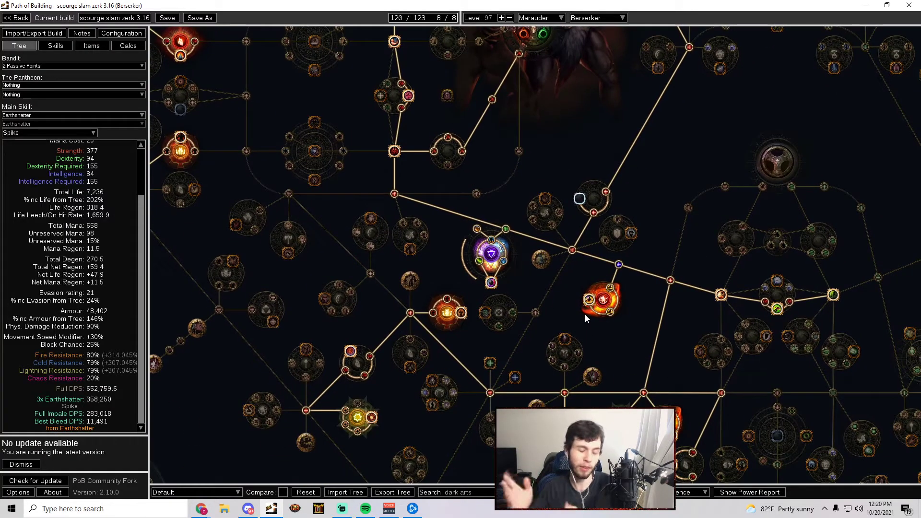
# Unallocate the Path of the Warrior node beside the Marauder start and check the effect on the build's stats
pyautogui.scroll(-3, 585, 313)
pyautogui.scroll(1, 585, 304)
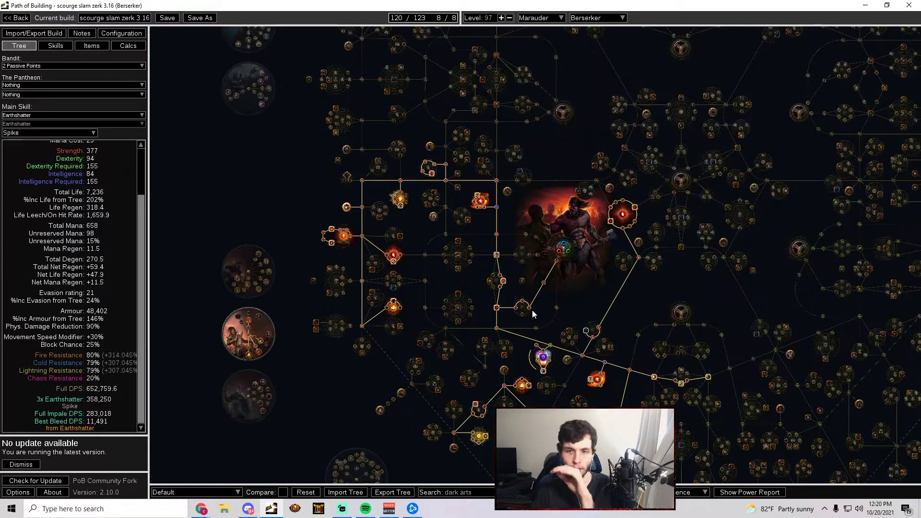
pyautogui.scroll(3, 532, 312)
pyautogui.scroll(-1, 595, 268)
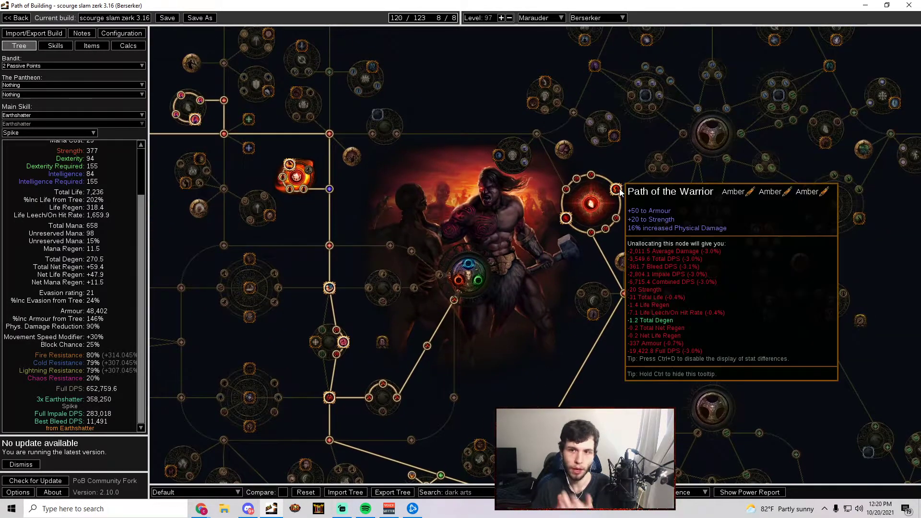
pyautogui.click(616, 188)
pyautogui.scroll(-2, 528, 312)
pyautogui.click(538, 369)
pyautogui.scroll(2, 571, 288)
pyautogui.scroll(-2, 591, 257)
pyautogui.scroll(2, 379, 293)
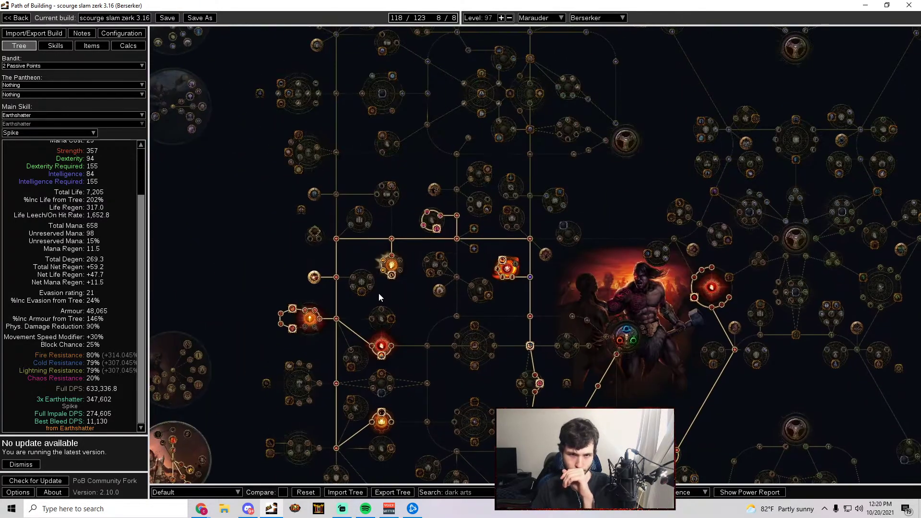
# Reallocate the Path of the Warrior node and its connected nodes beside the Marauder start
pyautogui.moveTo(670, 382); pyautogui.dragTo(626, 333)
pyautogui.click(633, 386)
pyautogui.click(685, 228)
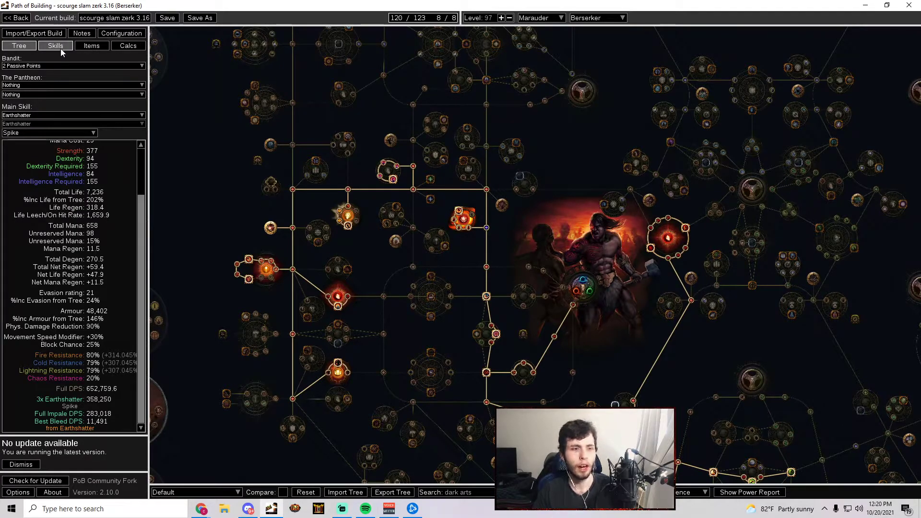
pyautogui.scroll(3, 92, 246)
pyautogui.scroll(-3, 96, 264)
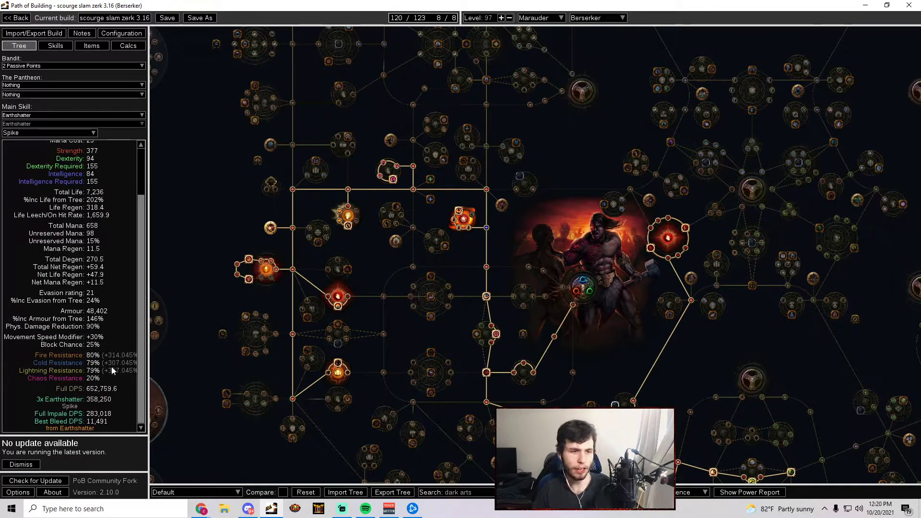
# Check the calculations and clear the Defiance value in the combat configuration
pyautogui.click(134, 46)
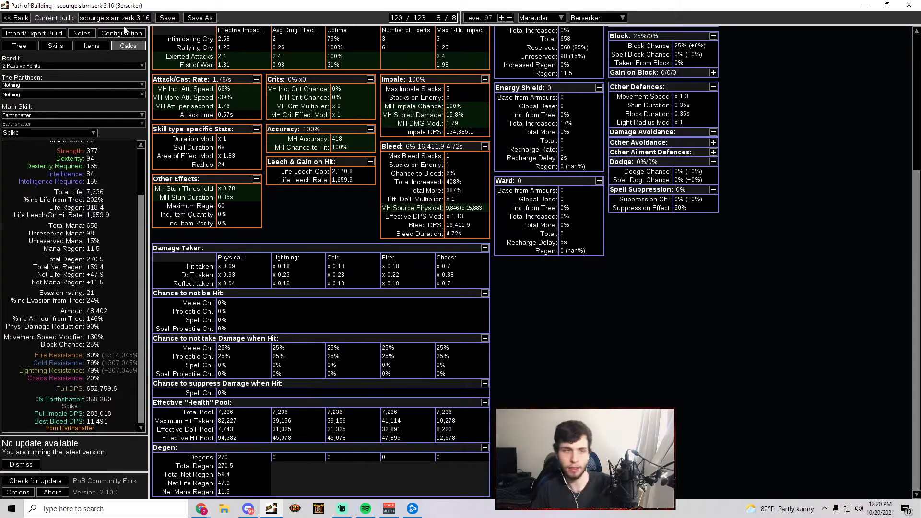
pyautogui.click(123, 33)
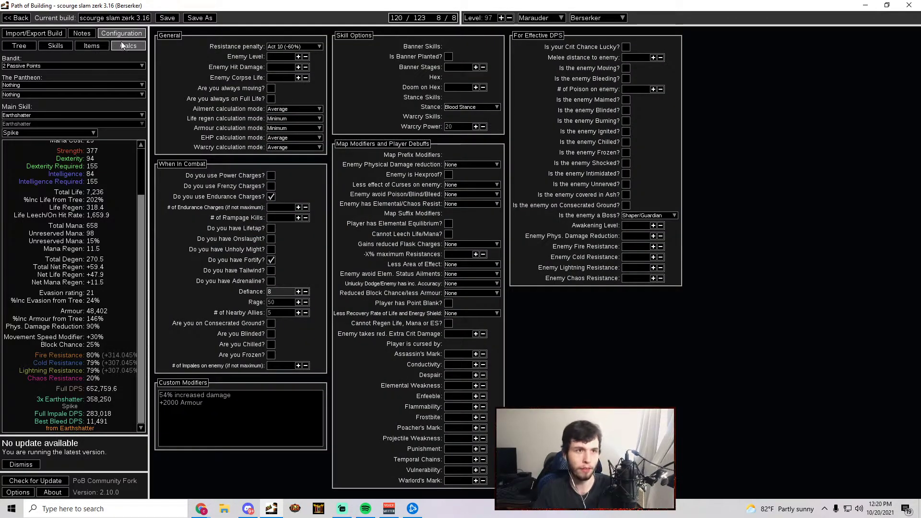
pyautogui.click(123, 45)
pyautogui.click(107, 34)
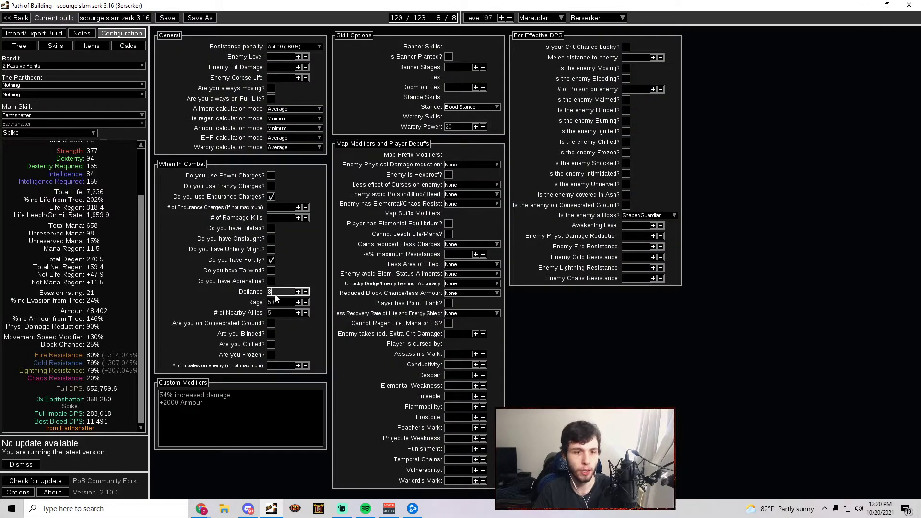
pyautogui.press('BackSpace')
# Examine the physical and elemental maximum hit taken and effective hit pool in the build's calculations
pyautogui.click(125, 46)
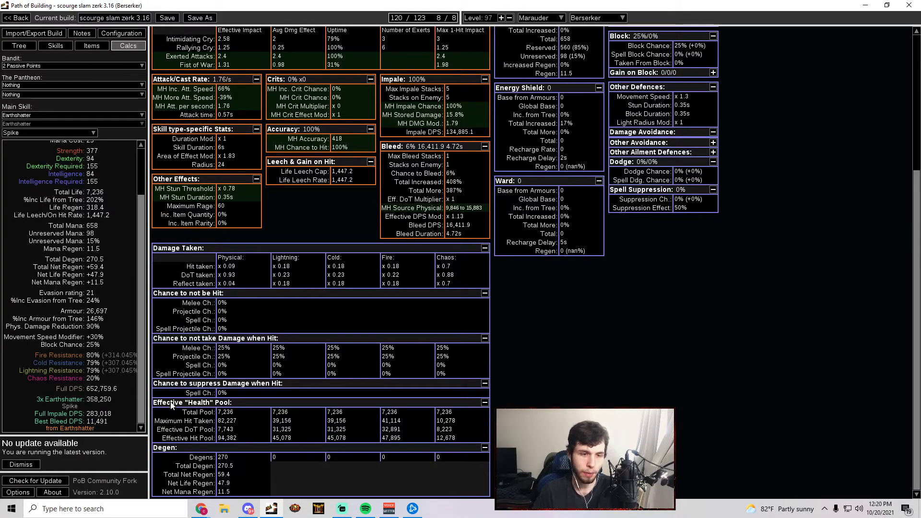
pyautogui.moveTo(249, 422)
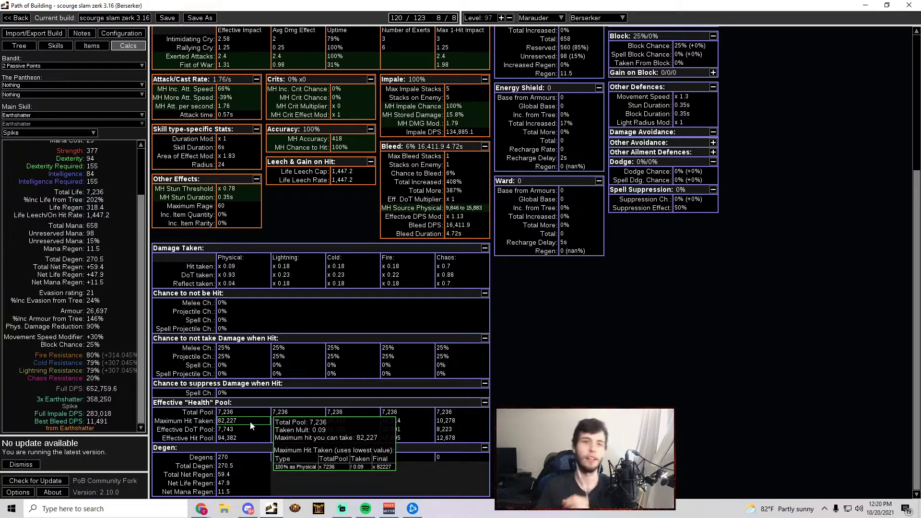
pyautogui.moveTo(241, 442)
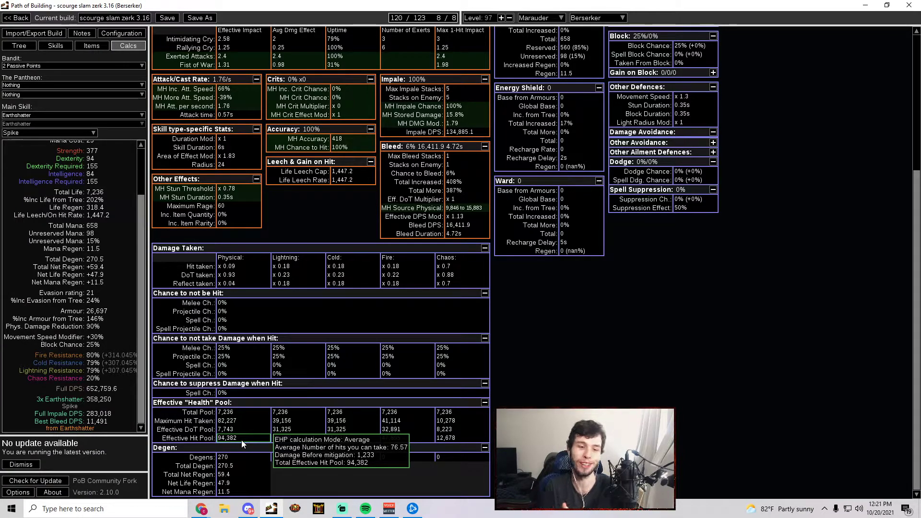
pyautogui.moveTo(336, 426)
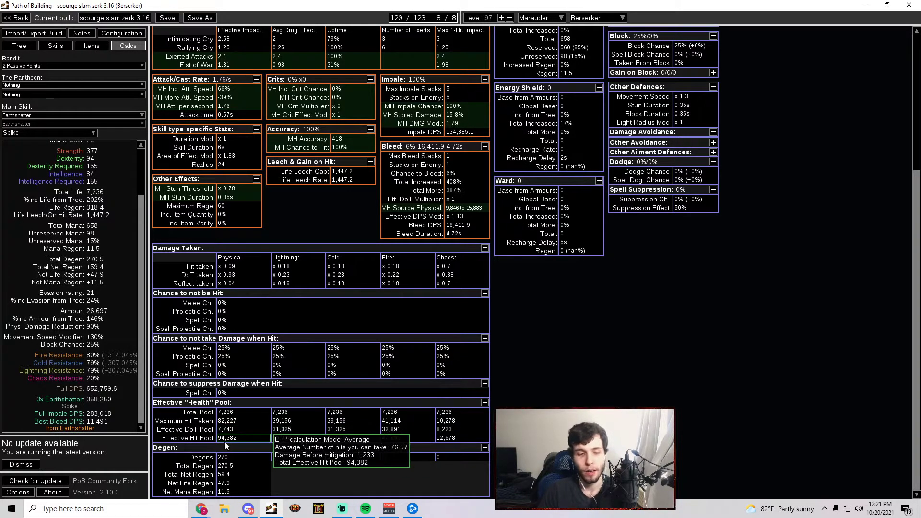
pyautogui.moveTo(374, 438)
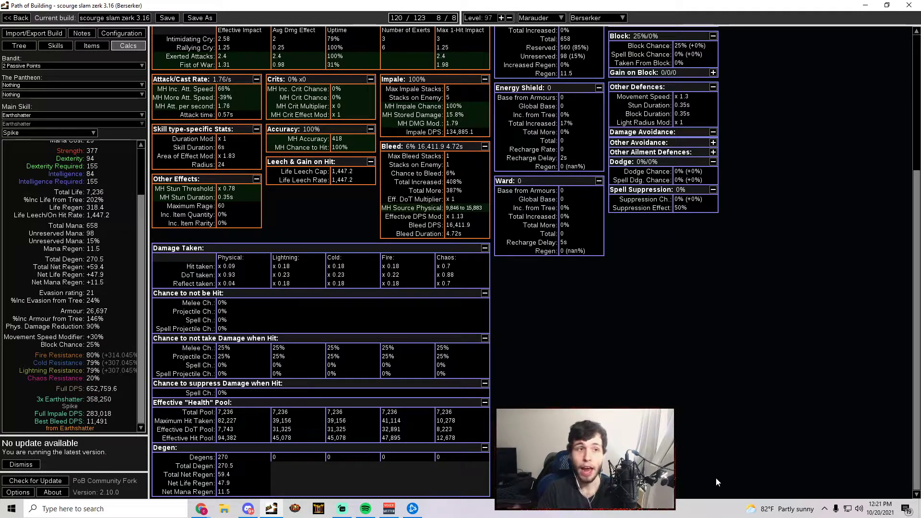
# Inspect the Determination aura in the helmet socket group and compare it with the defensive calculations
pyautogui.click(56, 45)
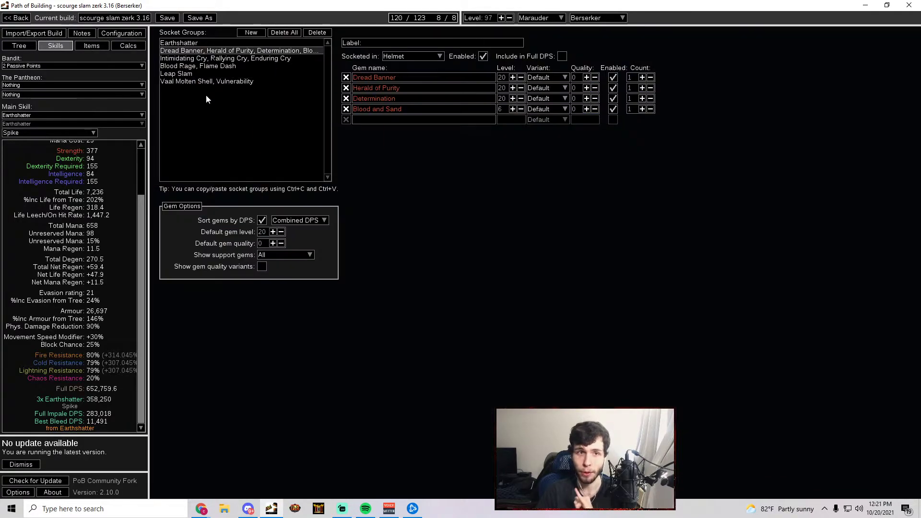
pyautogui.moveTo(385, 100)
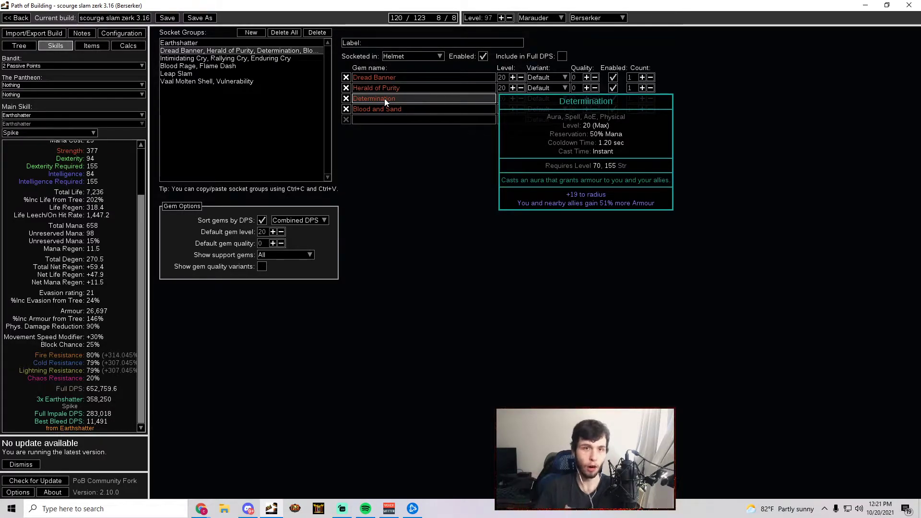
pyautogui.click(123, 46)
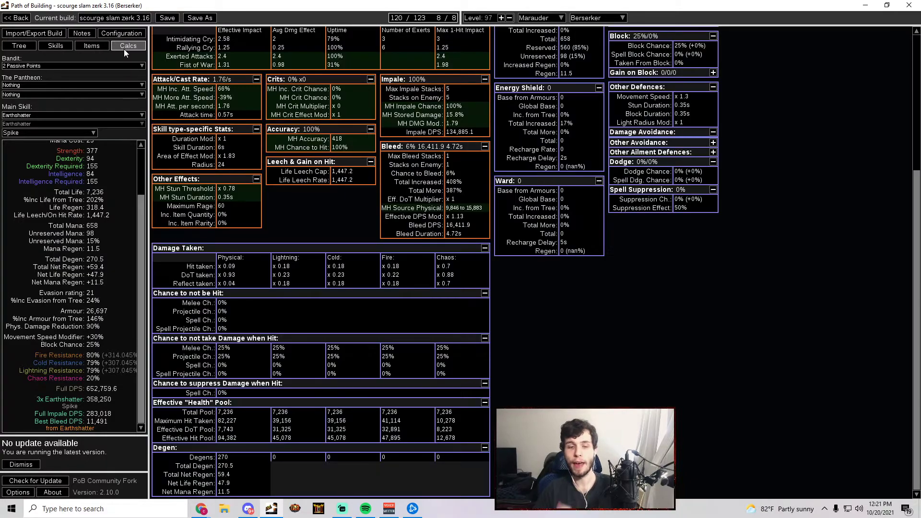
# Enable Berserk in the Blood Rage and Flame Dash group, and enable Vaal Molten Shell in its own group
pyautogui.click(56, 45)
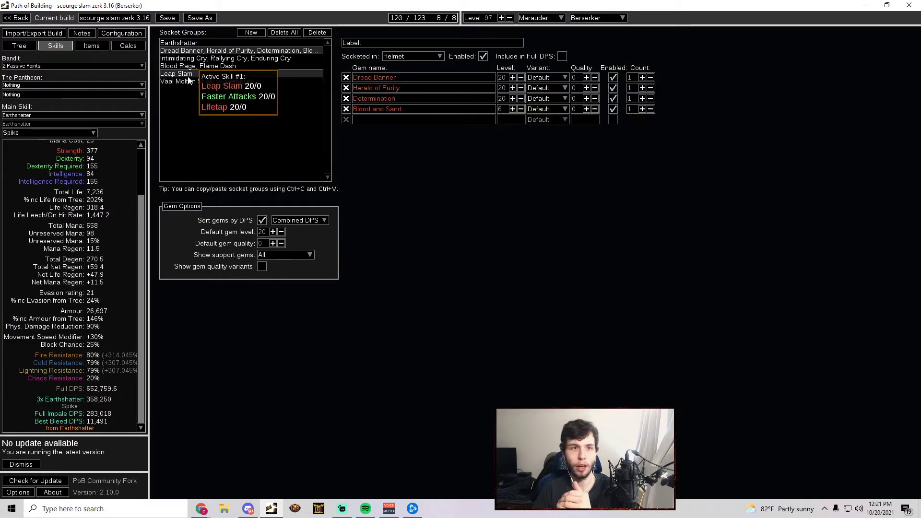
pyautogui.click(198, 66)
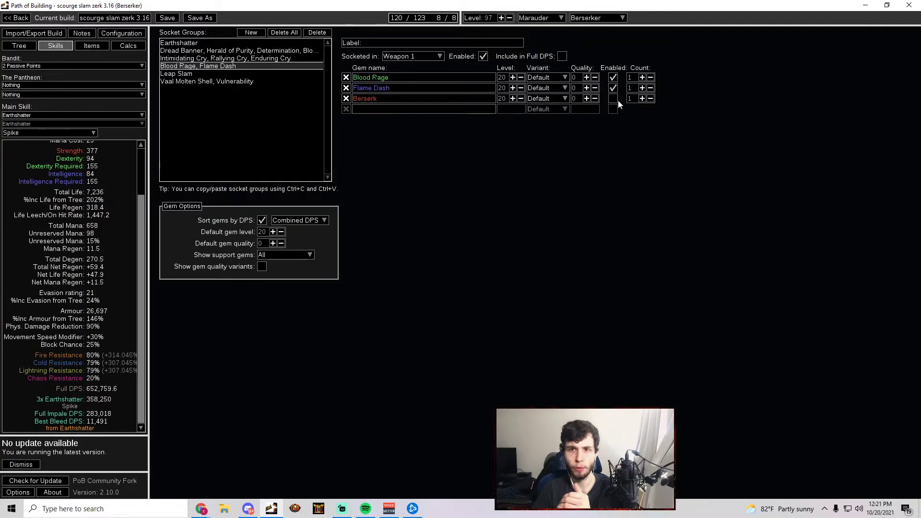
pyautogui.click(206, 81)
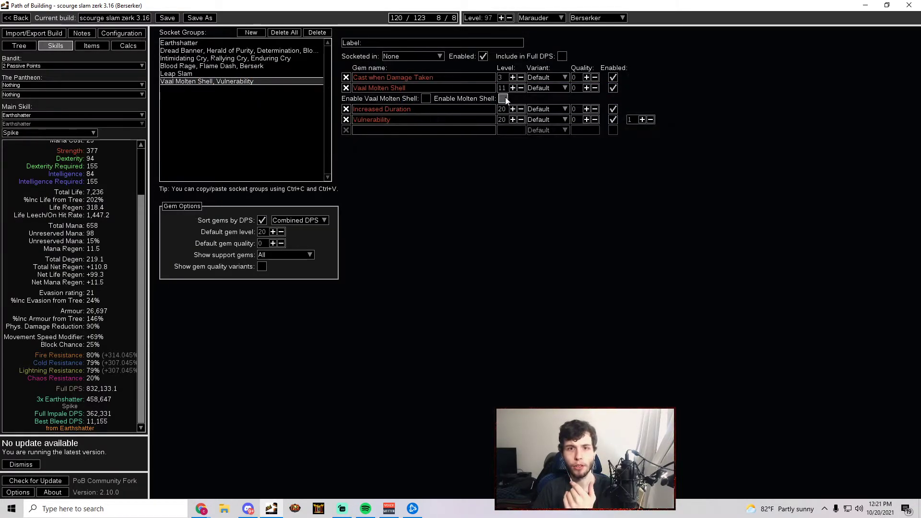
pyautogui.click(425, 98)
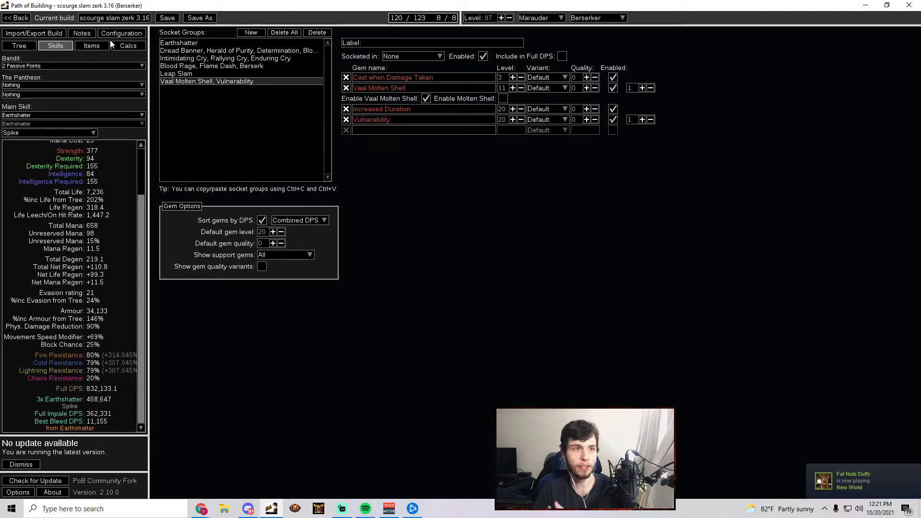
# Set Defiance to 5 in the combat configuration and review the recalculated effective hit pool
pyautogui.click(121, 34)
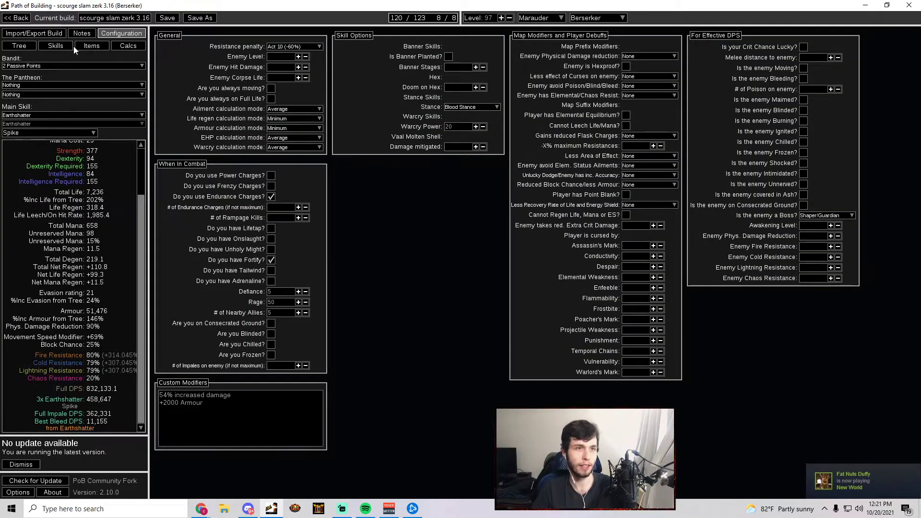
pyautogui.click(128, 46)
pyautogui.scroll(-3, 215, 336)
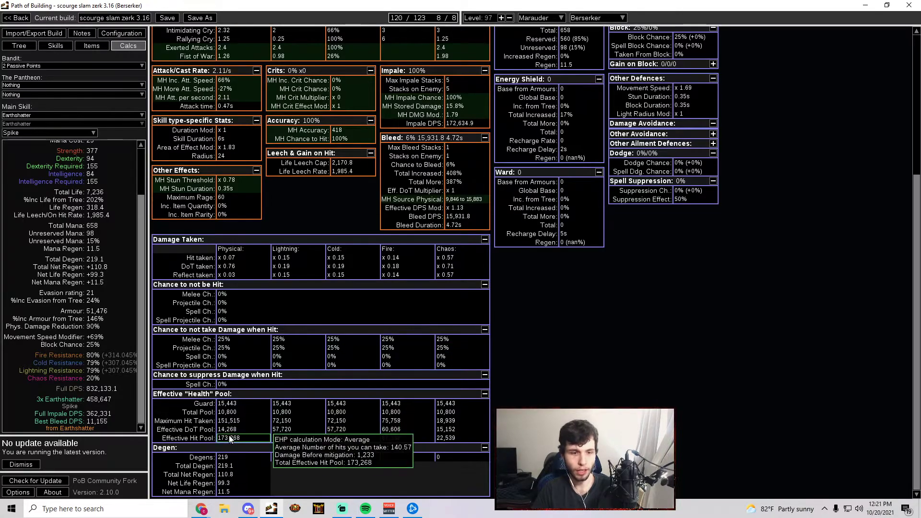
pyautogui.moveTo(273, 441)
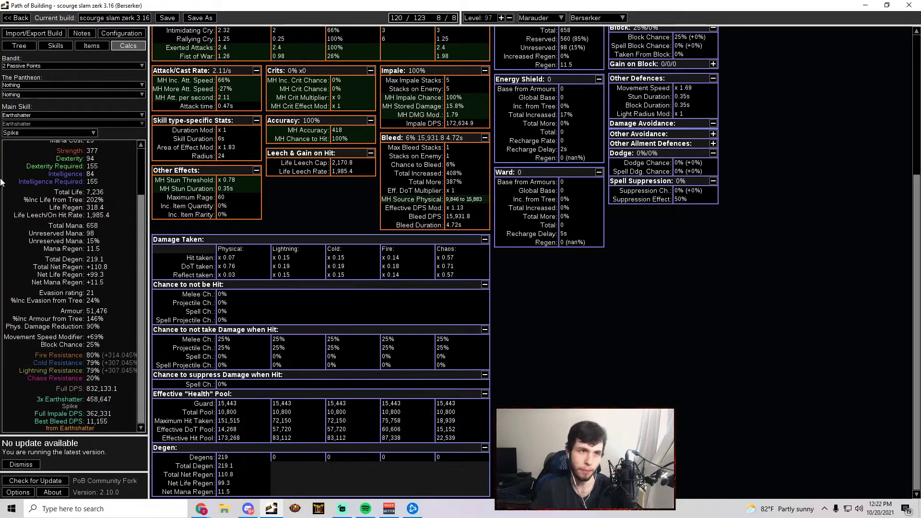
# Review the equipped items, inspecting the modifiers on the Leather Belt, Turquoise Amulet and Spiked Gloves
pyautogui.click(89, 46)
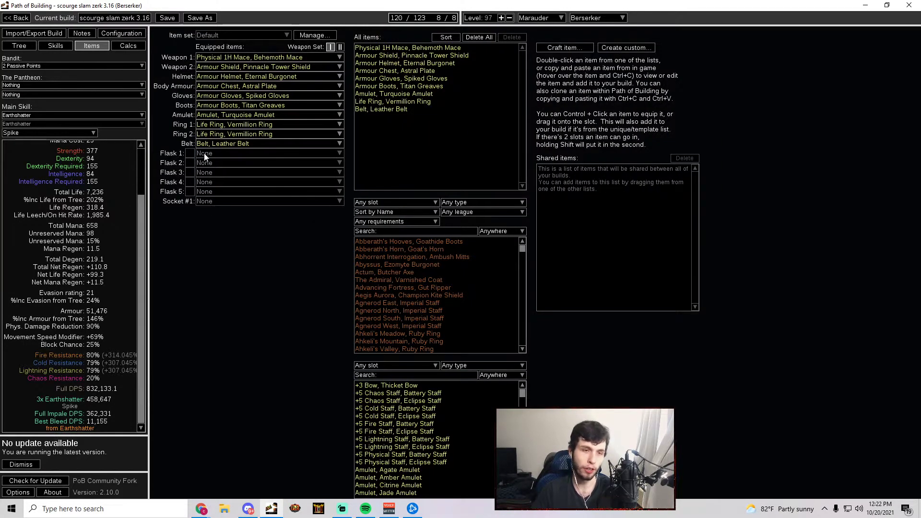
pyautogui.moveTo(242, 150)
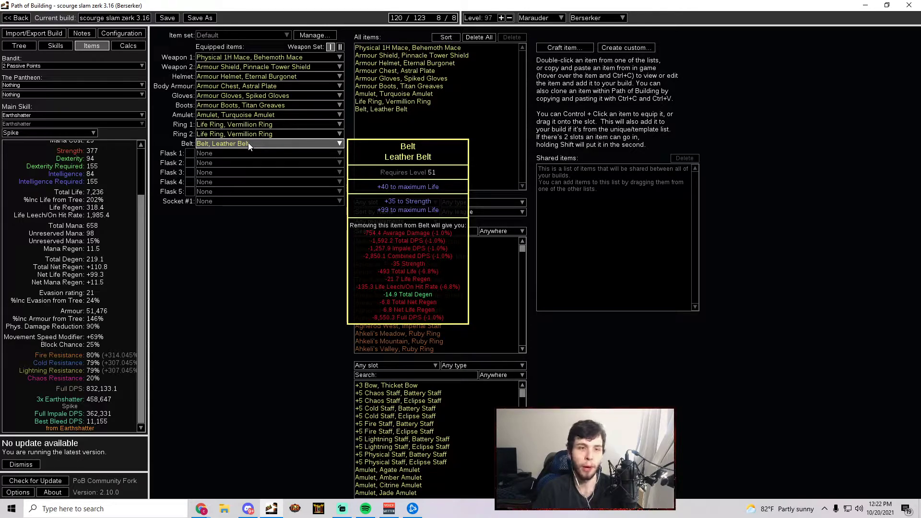
pyautogui.moveTo(251, 130)
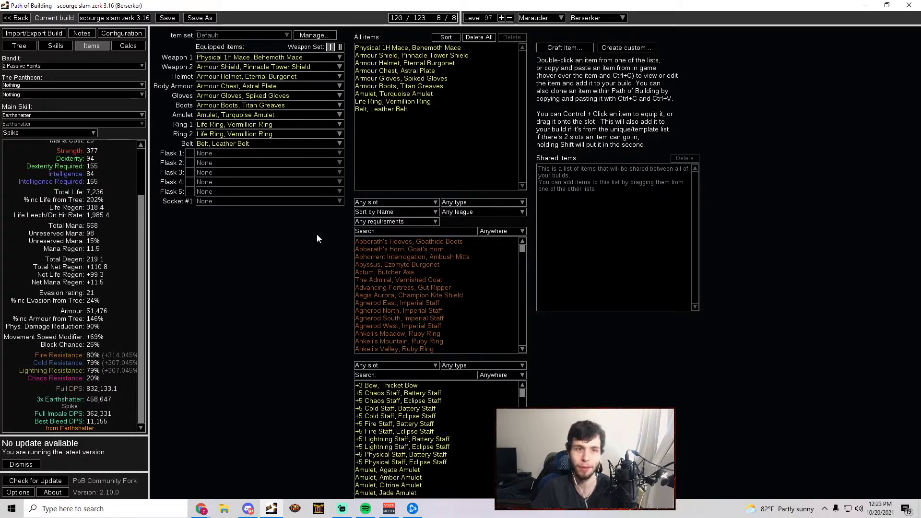
pyautogui.moveTo(286, 113)
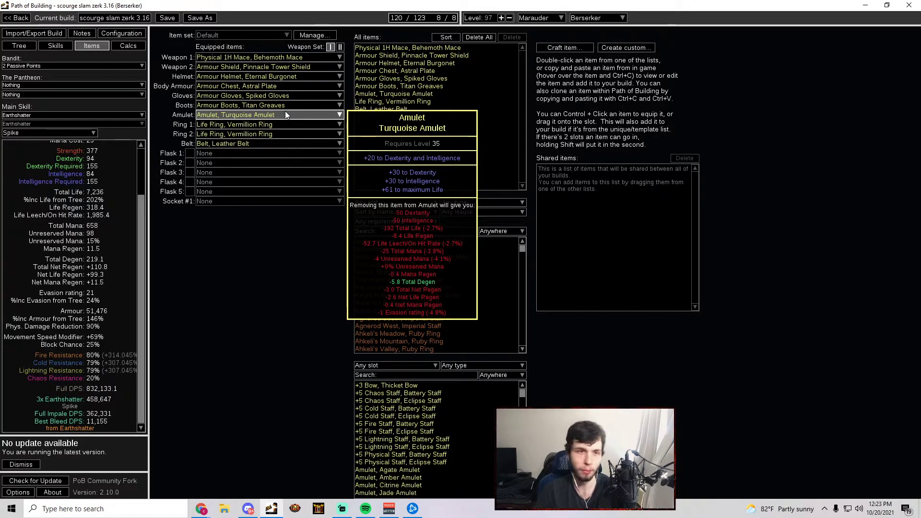
pyautogui.moveTo(239, 101)
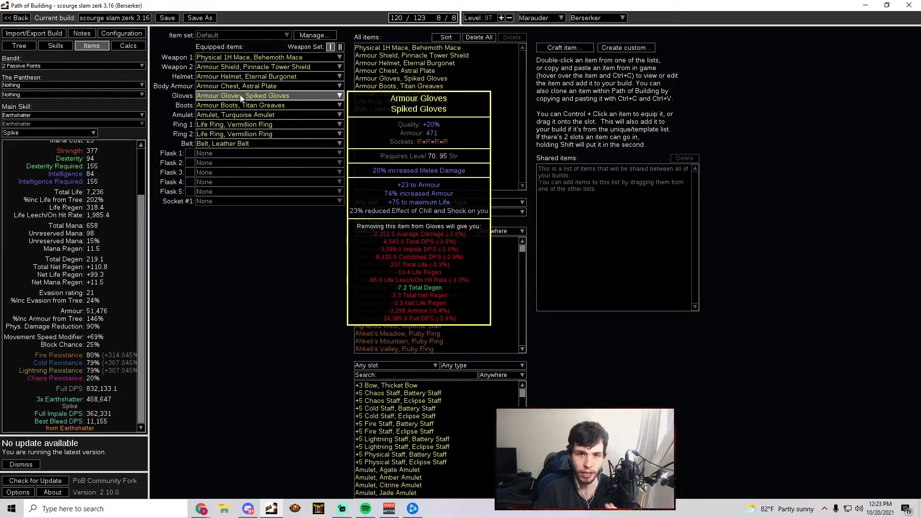
pyautogui.moveTo(244, 81)
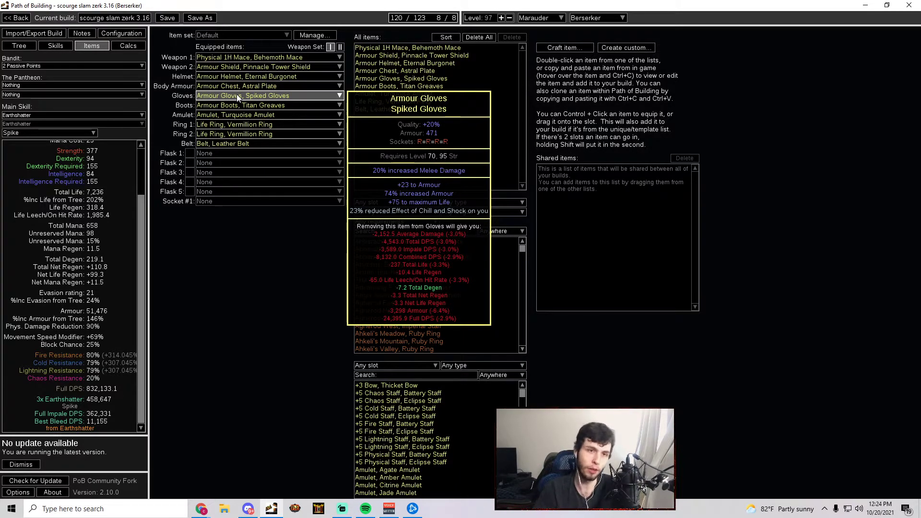
# Review the lower passive tree and inspect the Resistance and Ailment Protection Mastery's chosen effect
pyautogui.click(19, 46)
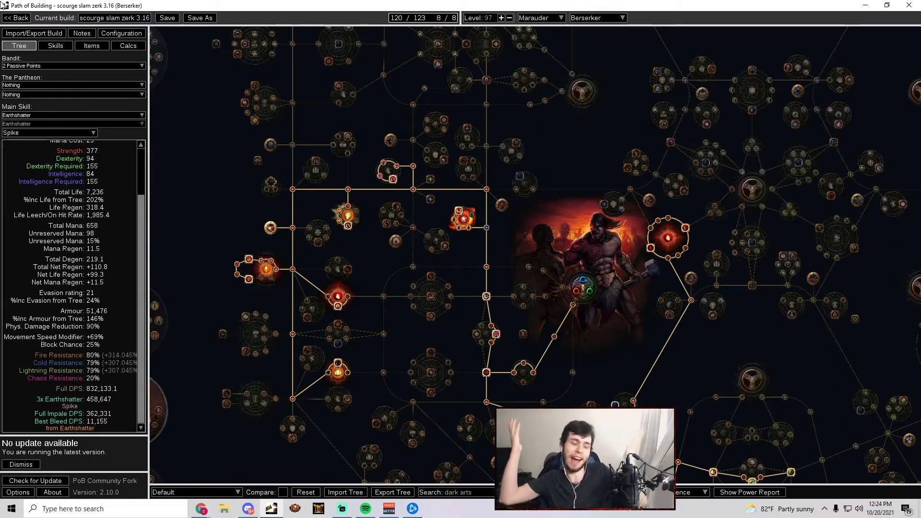
pyautogui.scroll(-4, 369, 115)
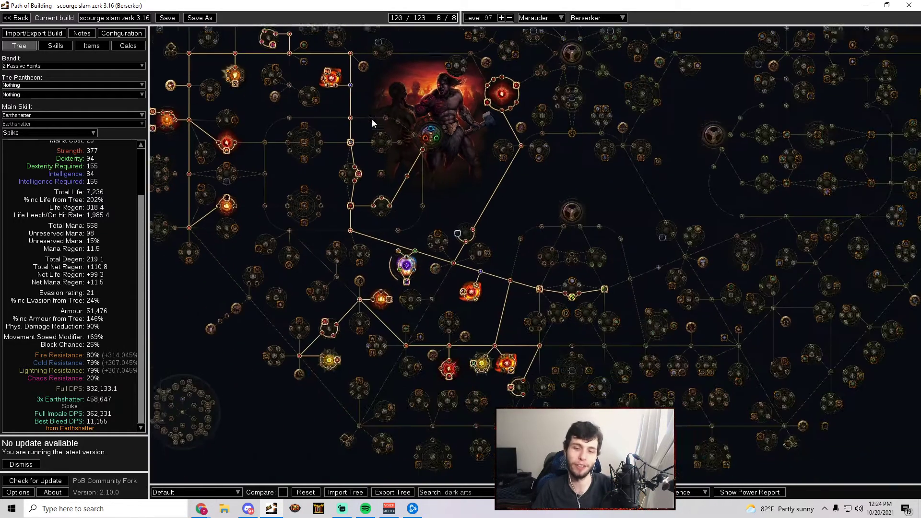
pyautogui.scroll(5, 422, 230)
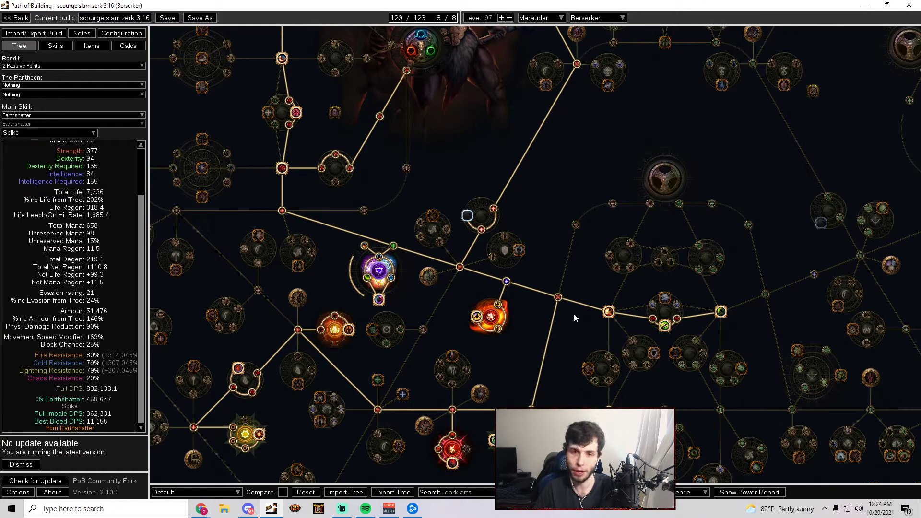
pyautogui.moveTo(542, 303); pyautogui.dragTo(513, 245)
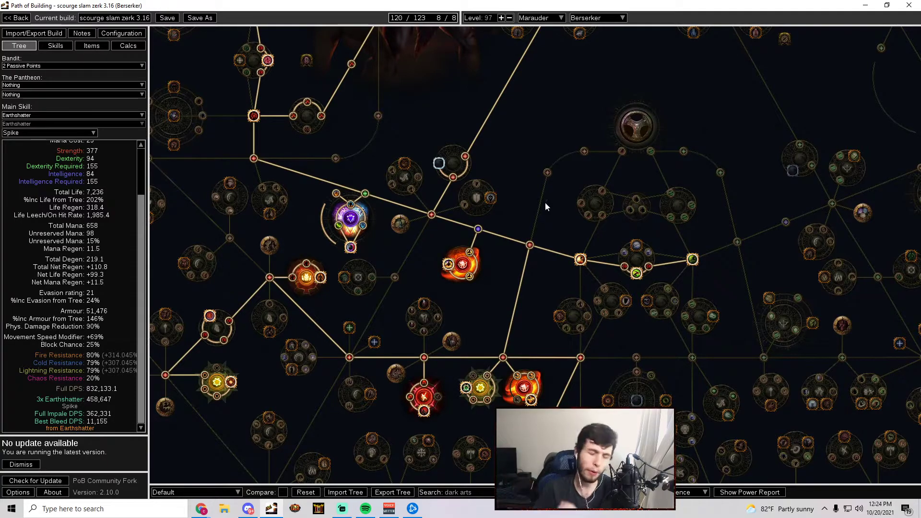
pyautogui.scroll(4, 378, 241)
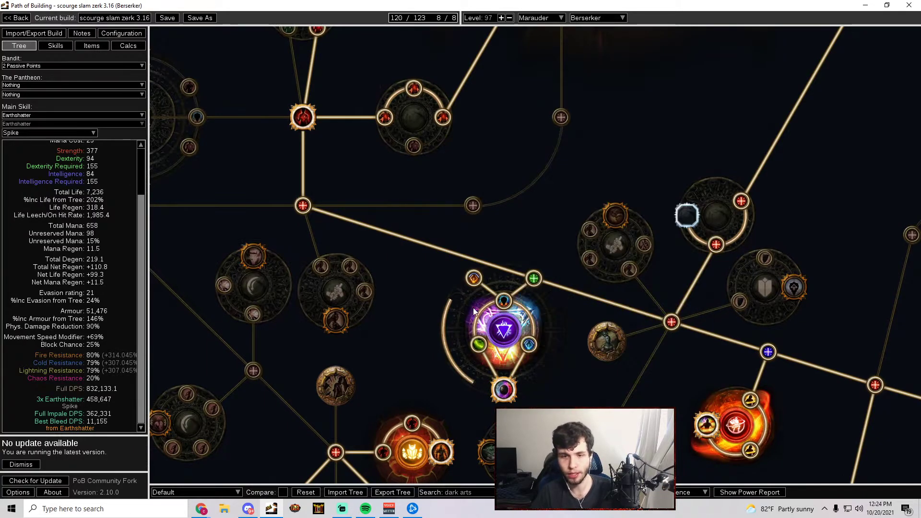
pyautogui.moveTo(500, 331)
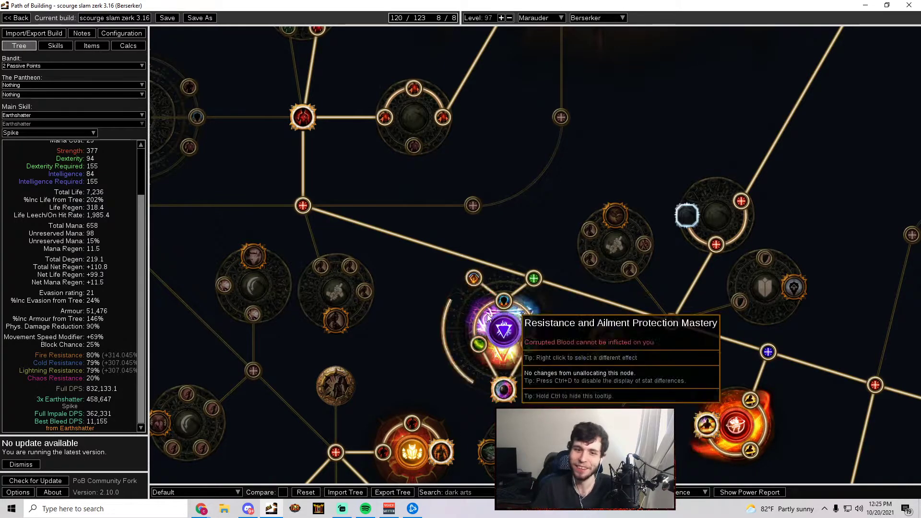
# Review the allocated clusters in the lower Marauder area of the passive tree and inspect the Fortify Mastery's chosen effect
pyautogui.scroll(-2, 481, 313)
pyautogui.scroll(-3, 481, 312)
pyautogui.scroll(2, 393, 331)
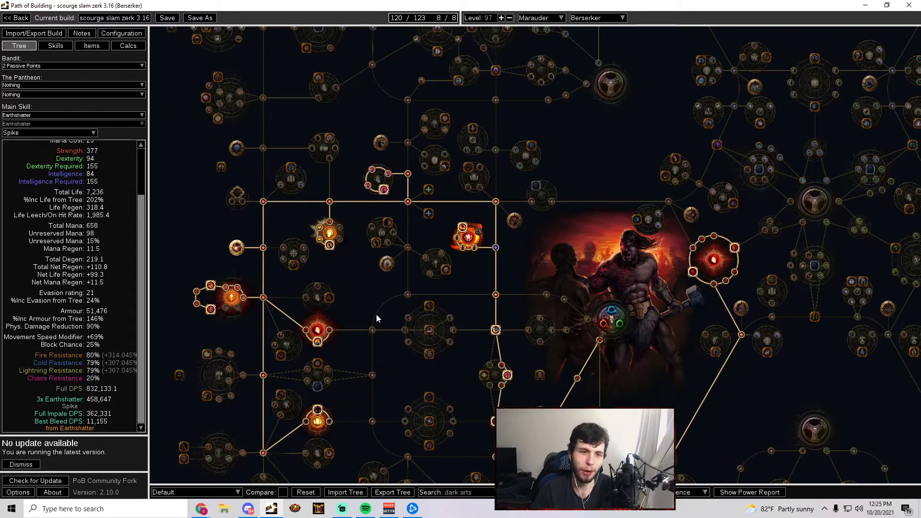
pyautogui.moveTo(378, 318); pyautogui.dragTo(457, 336)
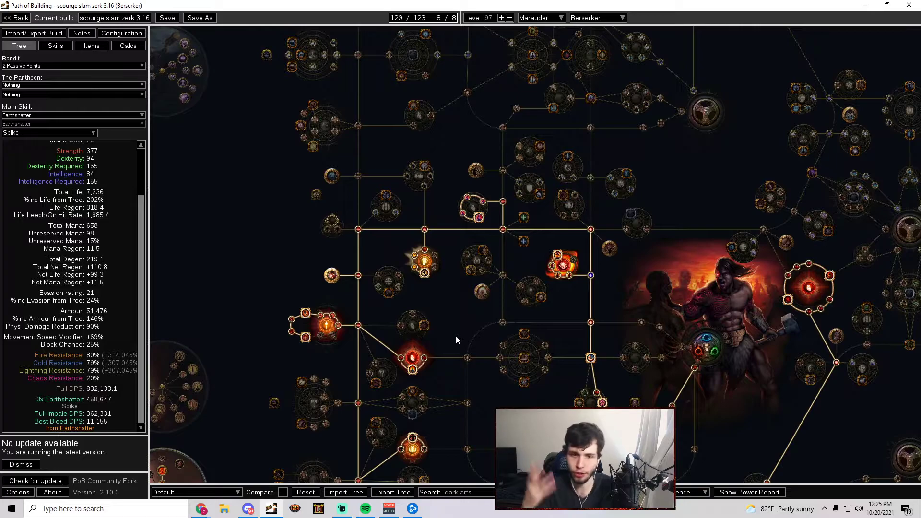
pyautogui.moveTo(481, 380); pyautogui.dragTo(446, 250)
pyautogui.scroll(5, 532, 320)
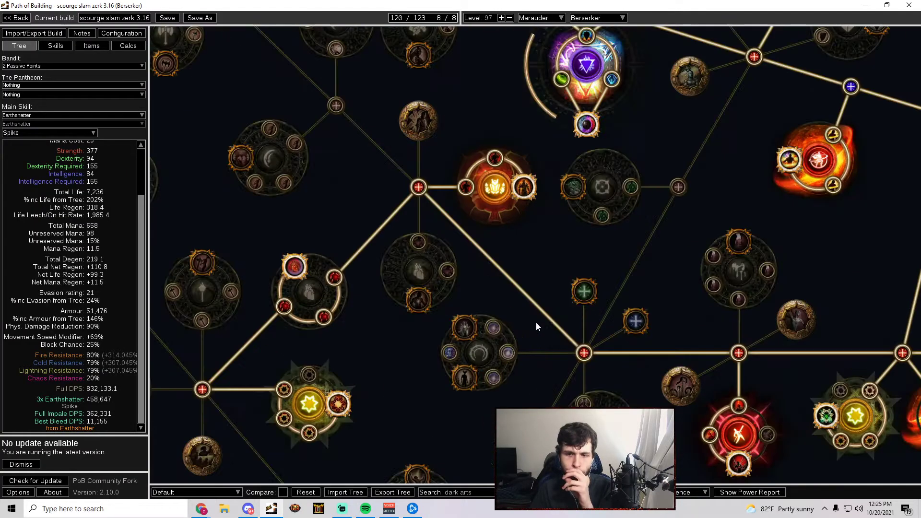
pyautogui.moveTo(542, 326); pyautogui.dragTo(394, 206)
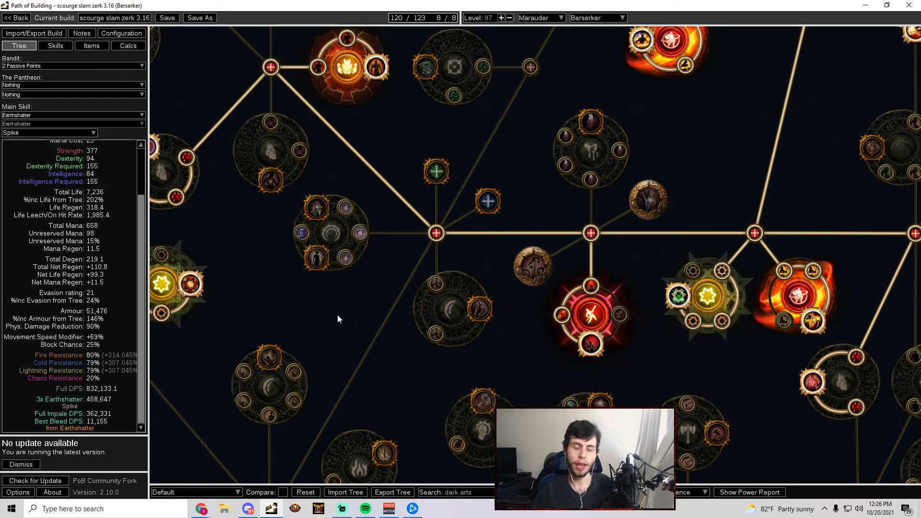
pyautogui.moveTo(338, 316); pyautogui.dragTo(455, 333)
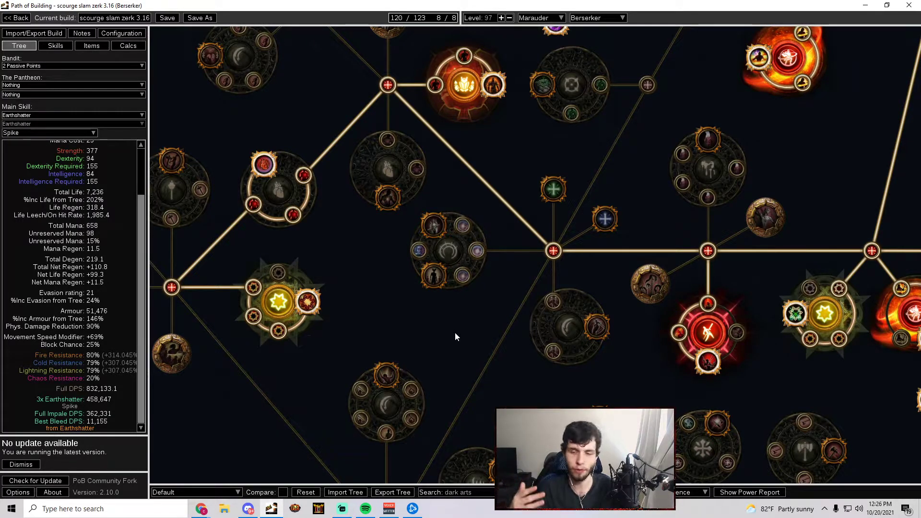
pyautogui.moveTo(301, 301)
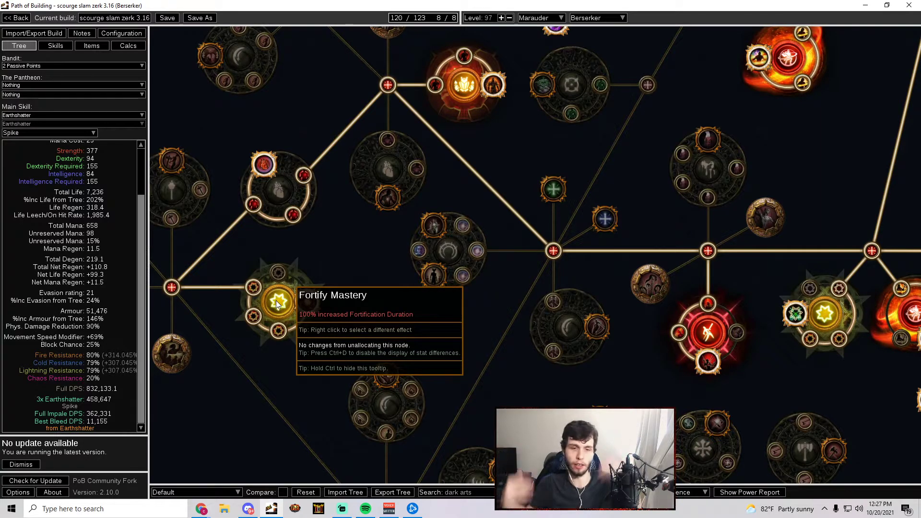
# Trace the allocated paths up toward the Marauder side of the tree and inspect the Physical Mastery's chosen effect
pyautogui.scroll(-3, 355, 144)
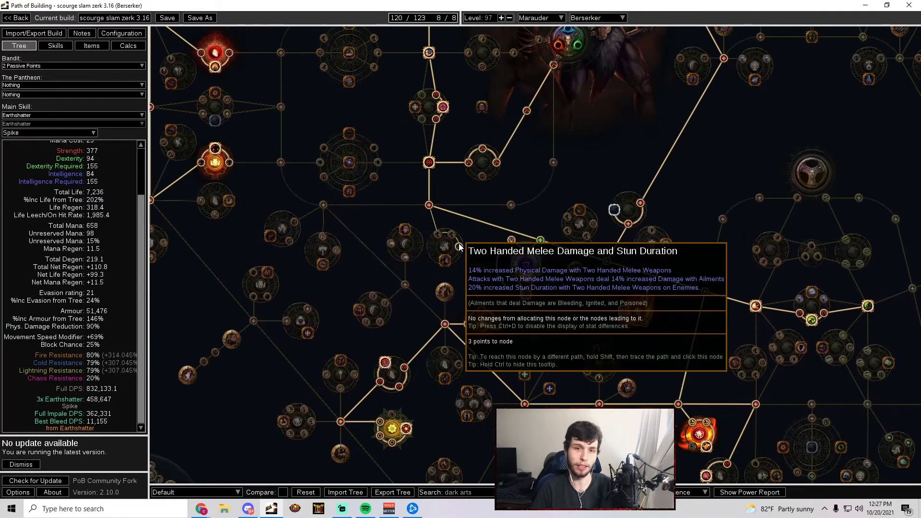
pyautogui.moveTo(459, 247); pyautogui.dragTo(406, 321)
pyautogui.moveTo(621, 301); pyautogui.dragTo(612, 394)
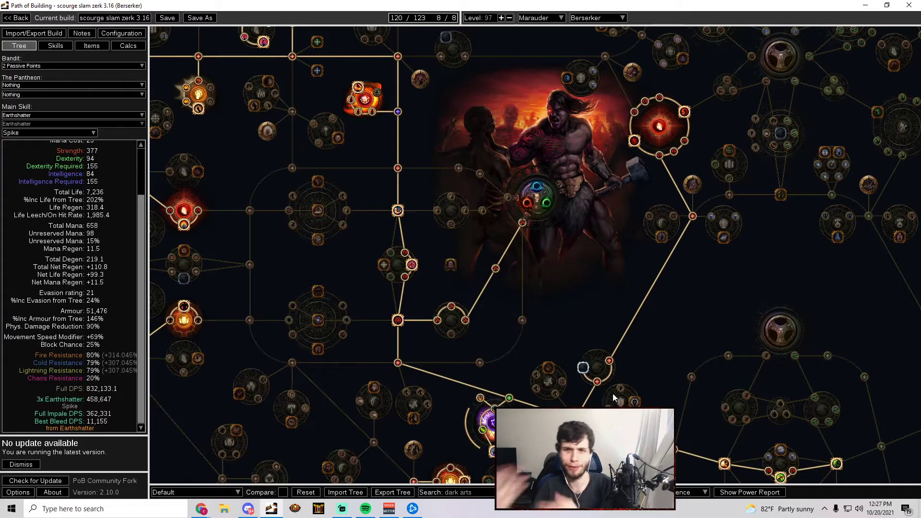
pyautogui.moveTo(544, 275); pyautogui.dragTo(719, 341)
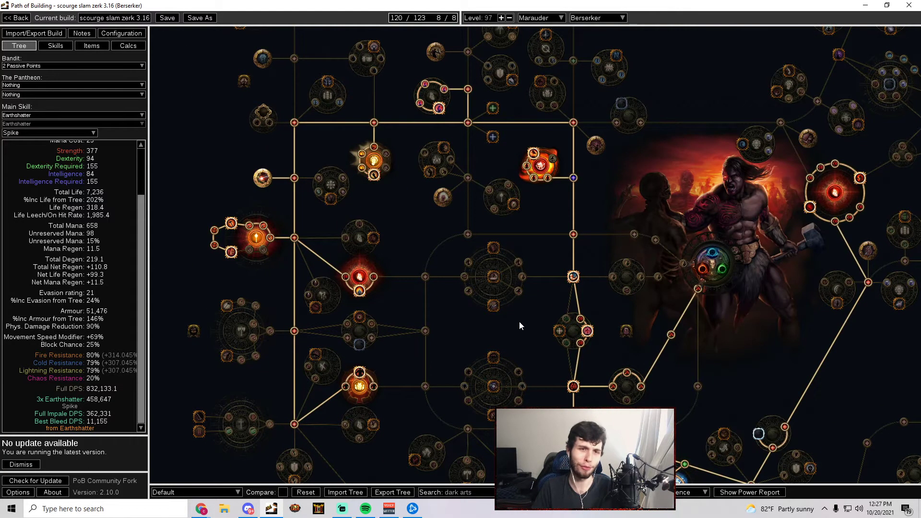
pyautogui.moveTo(499, 339); pyautogui.dragTo(485, 450)
pyautogui.moveTo(365, 287)
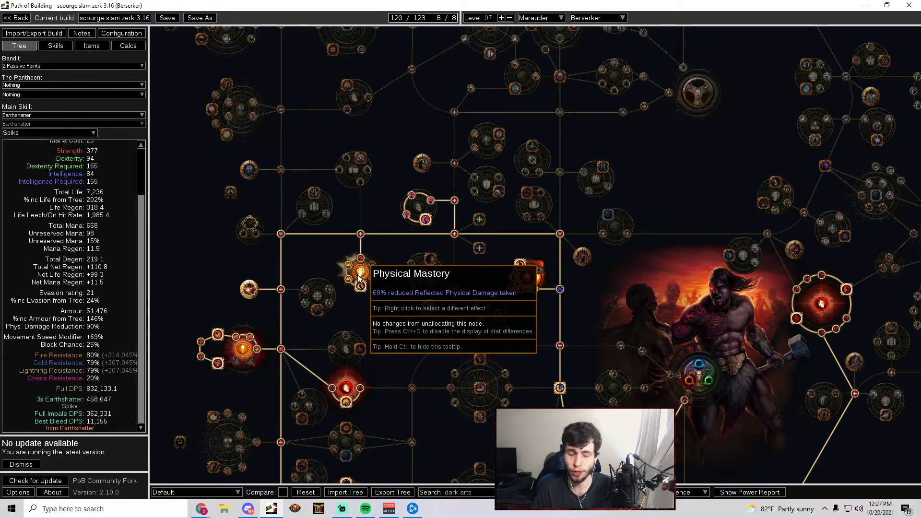
# Review the allocated path beside the Scion start and inspect the Defy Pain notable in the Berserker ascendancy
pyautogui.moveTo(410, 286); pyautogui.dragTo(176, 172)
pyautogui.scroll(5, 436, 333)
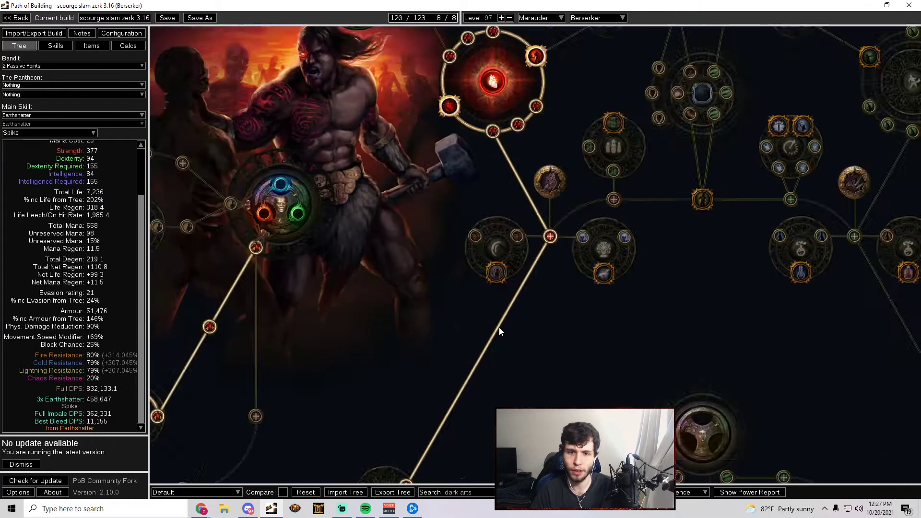
pyautogui.moveTo(495, 460); pyautogui.dragTo(510, 300)
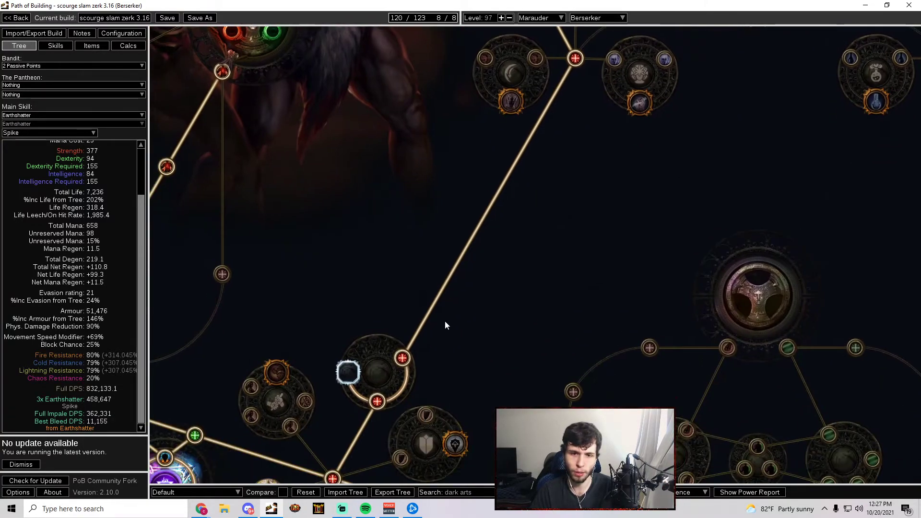
pyautogui.scroll(-5, 509, 326)
pyautogui.moveTo(458, 266); pyautogui.dragTo(516, 286)
pyautogui.scroll(3, 360, 261)
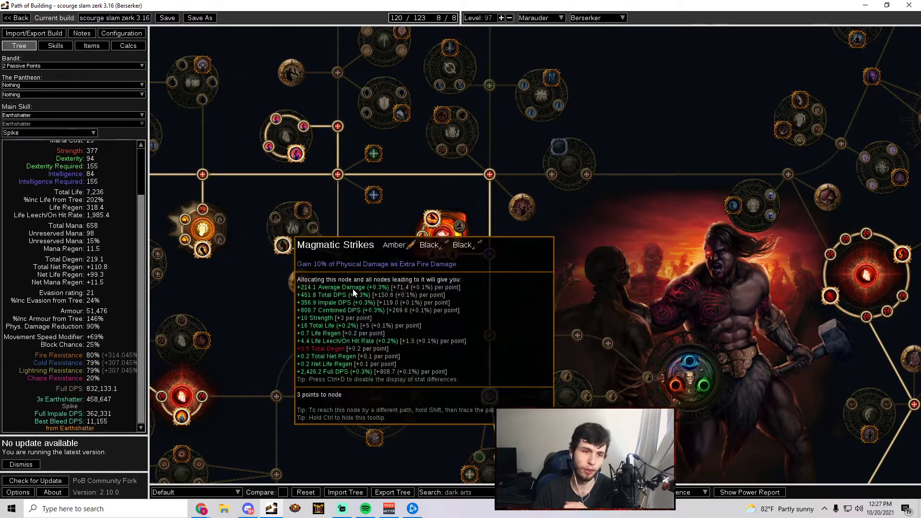
pyautogui.scroll(-3, 459, 327)
pyautogui.scroll(3, 459, 327)
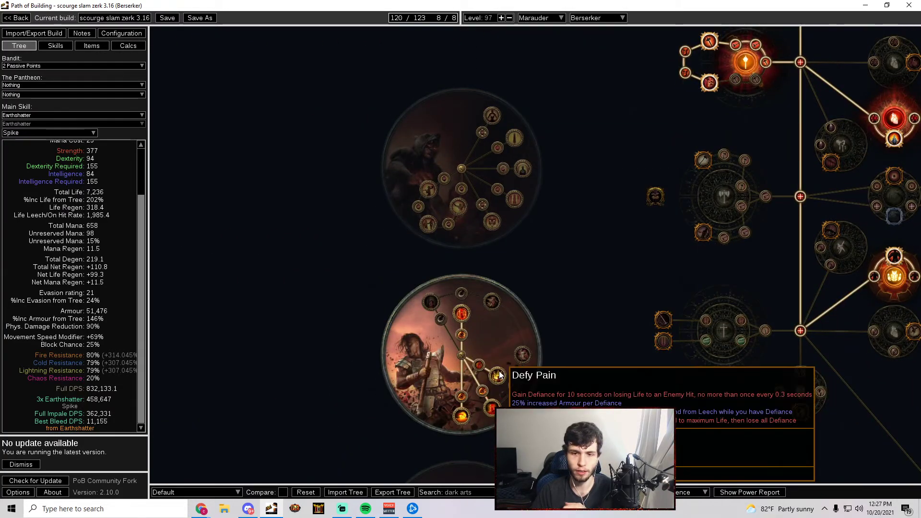
# Revisit the Physical Mastery and examine the allocated Berserker ascendancy notables, including Aspect of Carnage's damage trade-off
pyautogui.moveTo(503, 368); pyautogui.dragTo(409, 276)
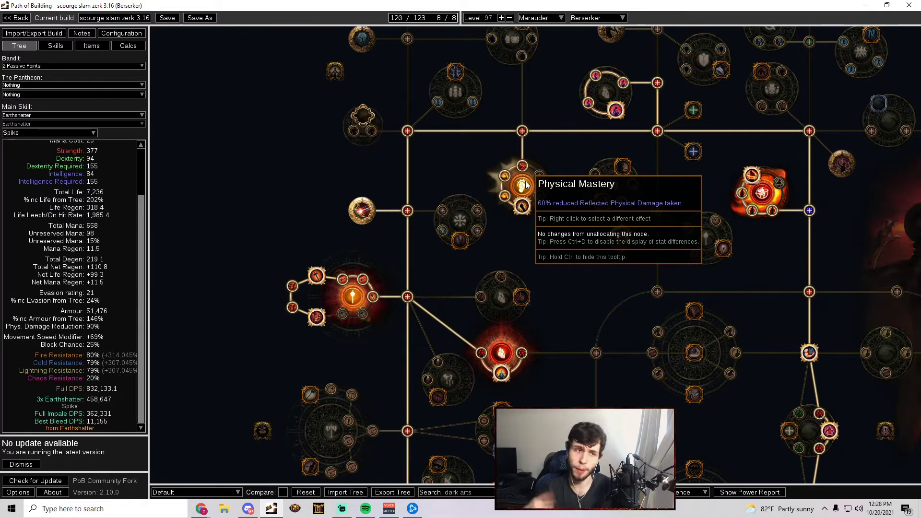
pyautogui.moveTo(527, 185); pyautogui.dragTo(559, 219)
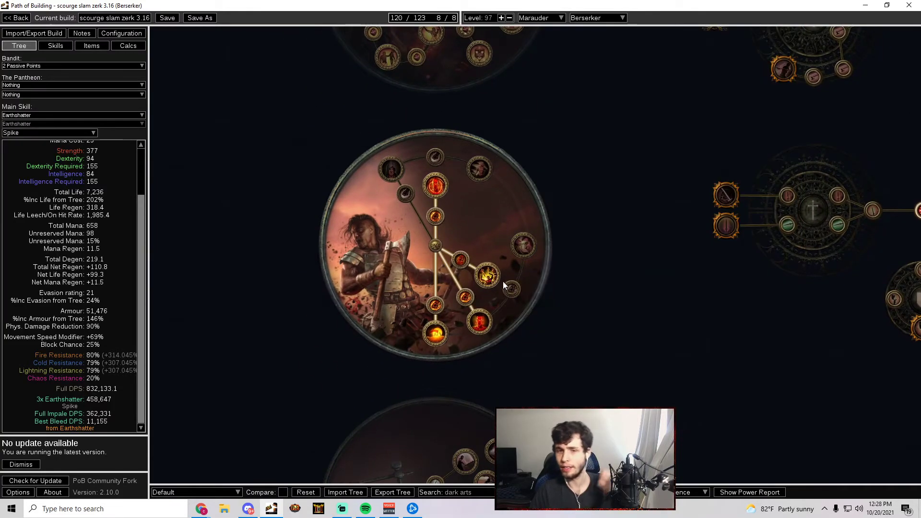
pyautogui.moveTo(488, 280)
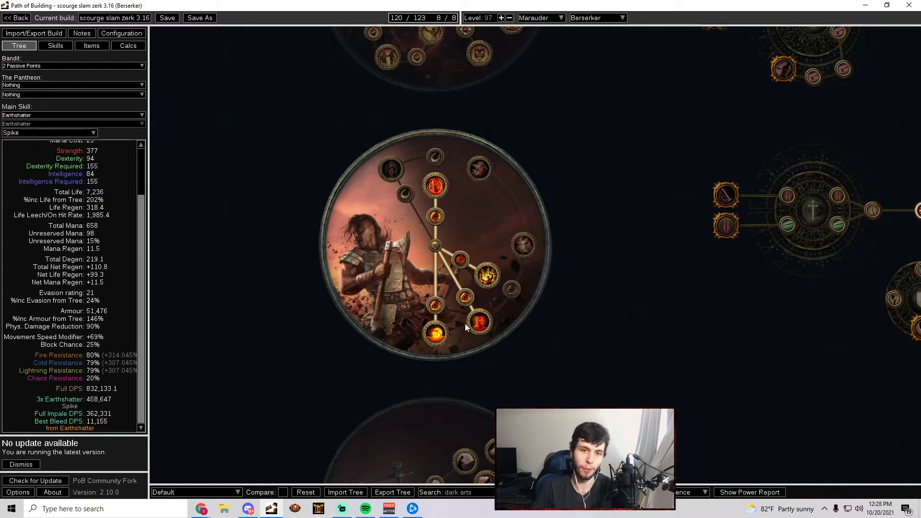
pyautogui.moveTo(435, 336)
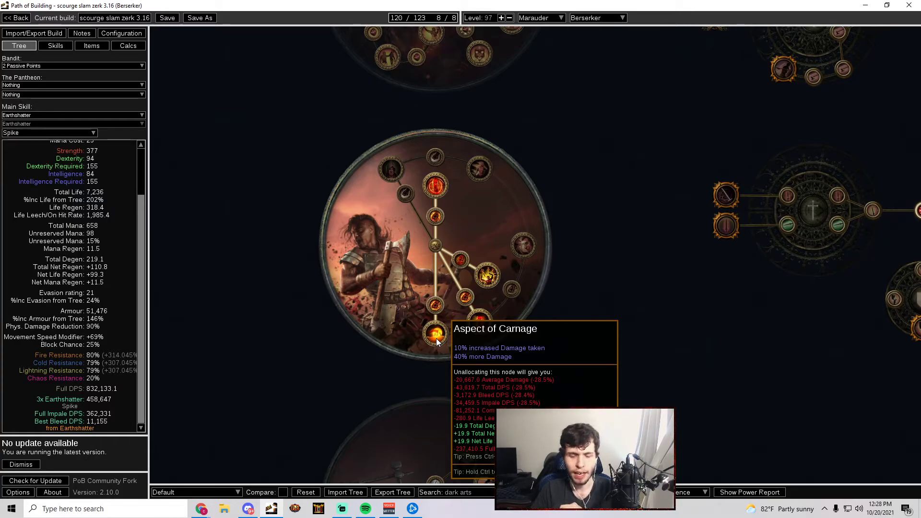
pyautogui.scroll(-3, 436, 340)
pyautogui.moveTo(687, 300); pyautogui.dragTo(711, 342)
pyautogui.scroll(1, 644, 338)
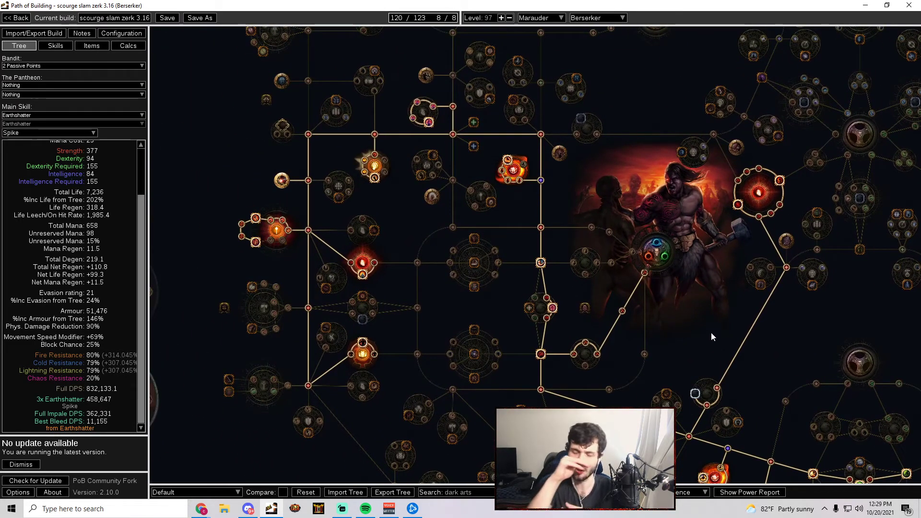